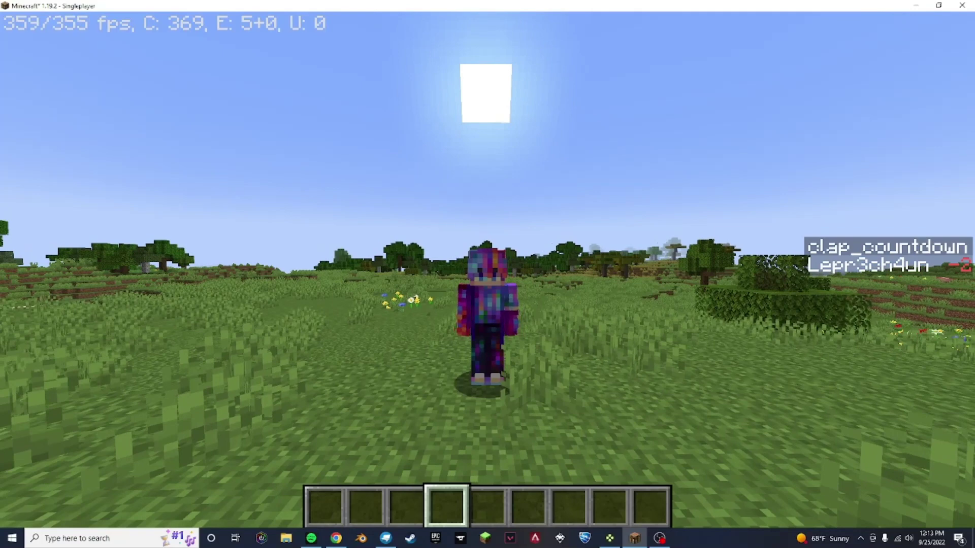
pyautogui.press('w')
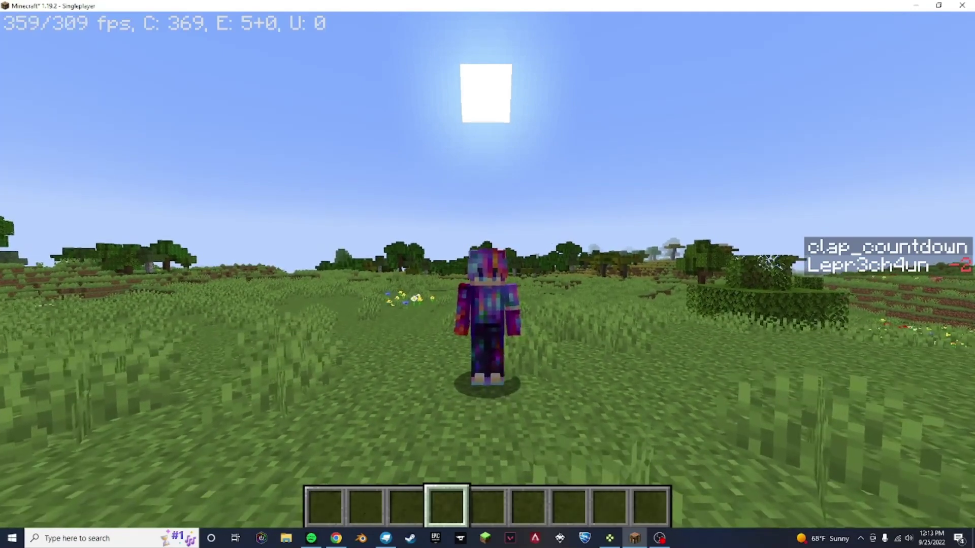
pyautogui.press('w')
pyautogui.click(487, 274)
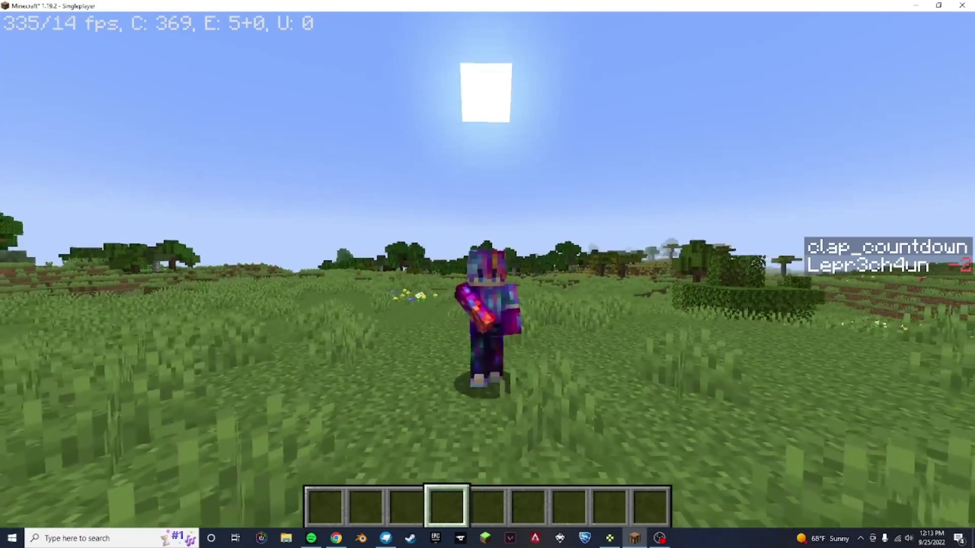
pyautogui.press('w')
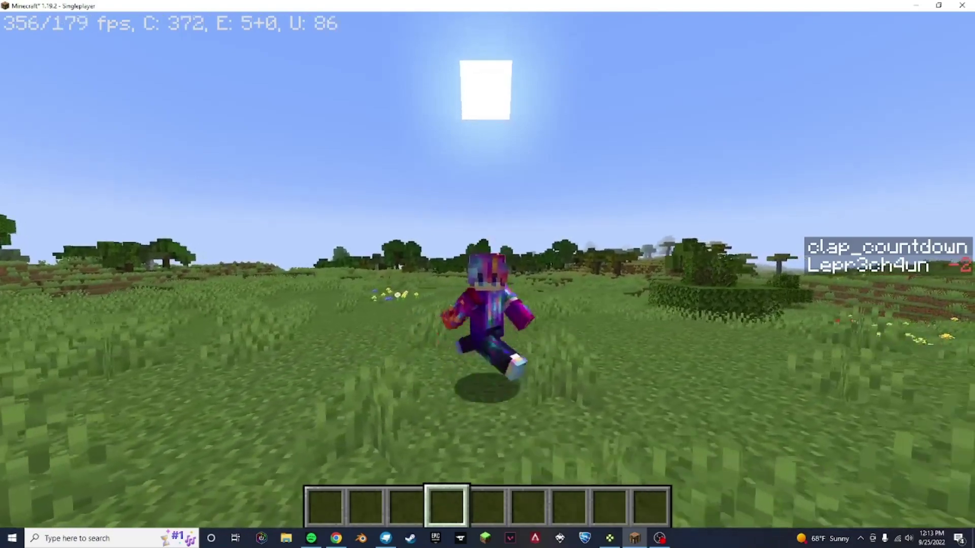
pyautogui.press('w')
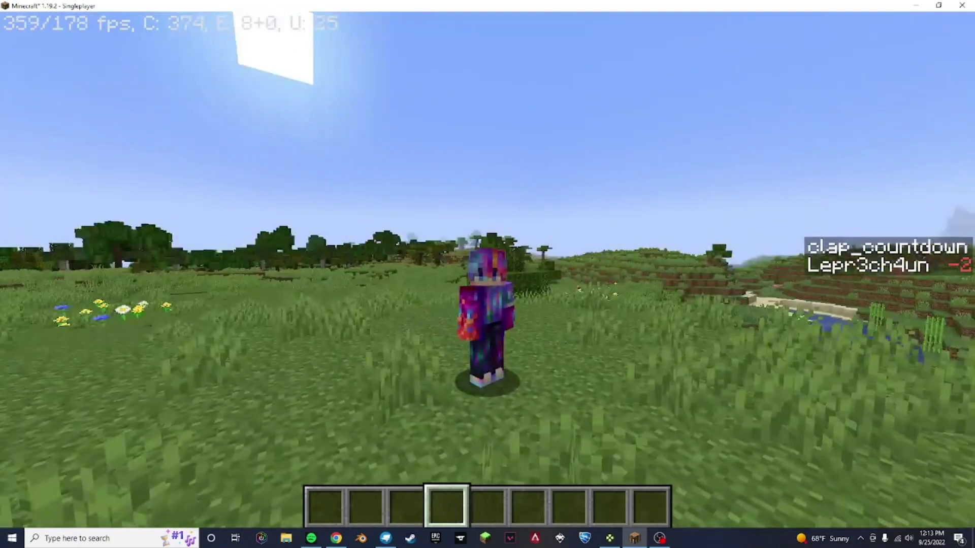
pyautogui.click(488, 275)
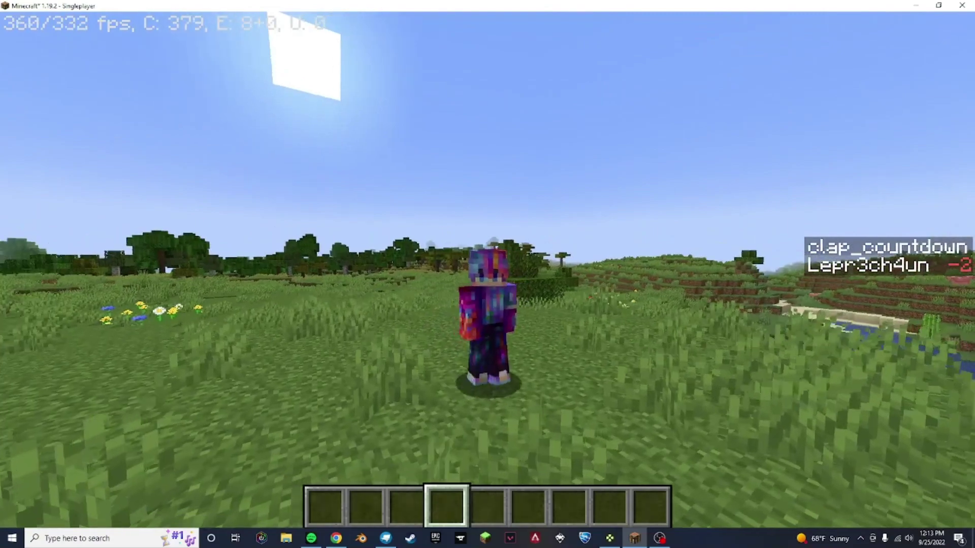
pyautogui.press('w')
pyautogui.press('space')
pyautogui.click(487, 274)
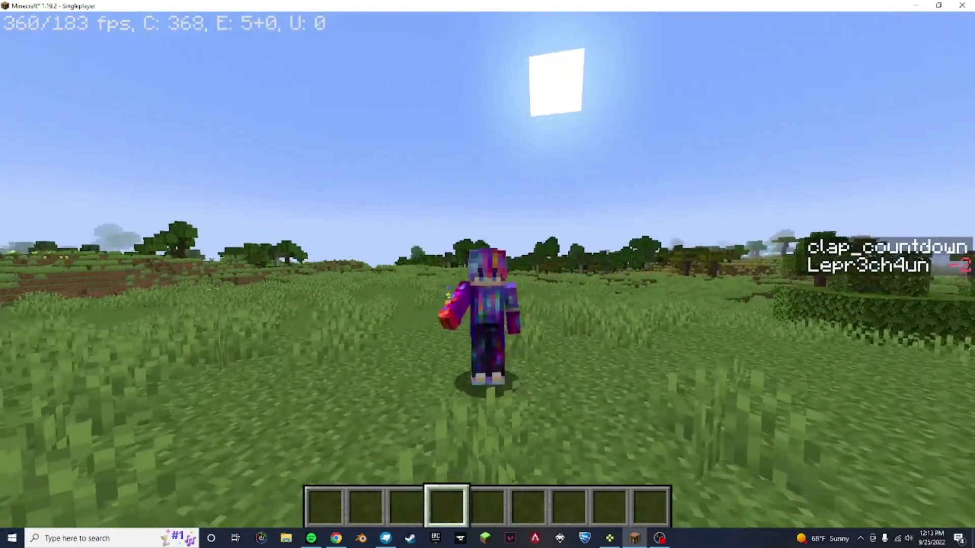
pyautogui.click(487, 274)
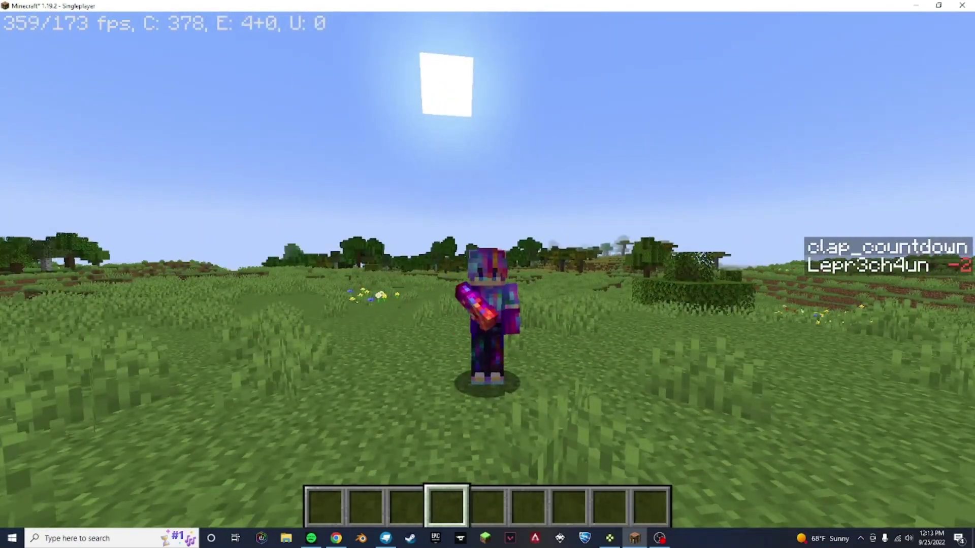
pyautogui.press('w')
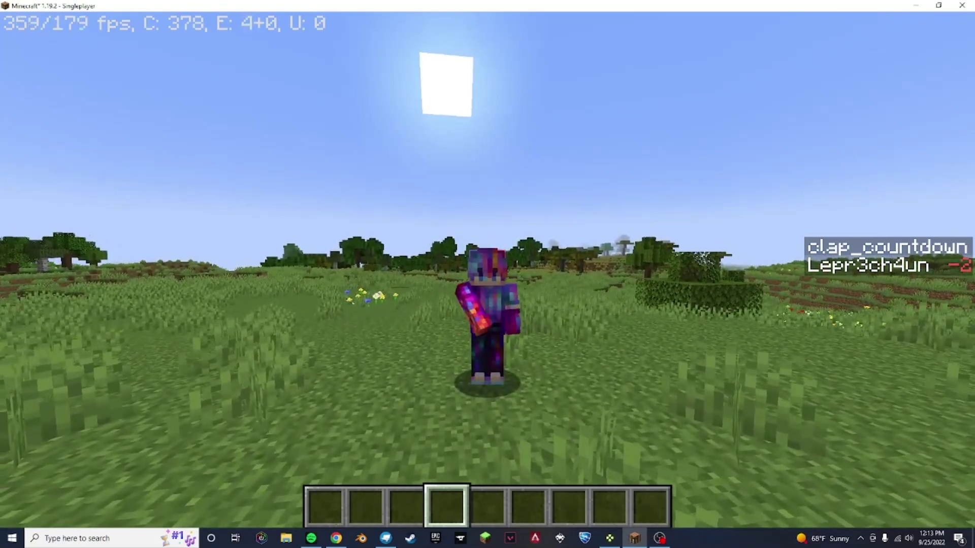
pyautogui.press('s')
pyautogui.click(488, 274)
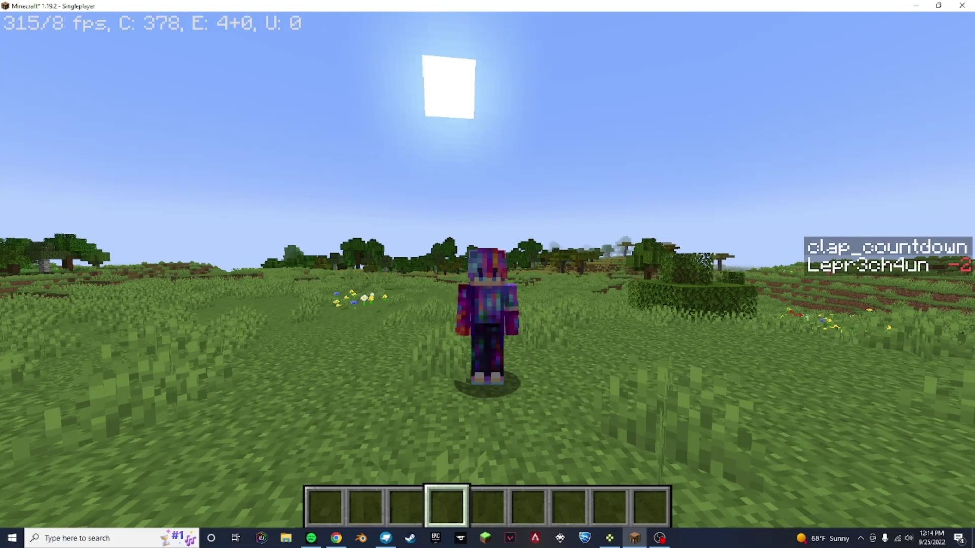
pyautogui.press('s')
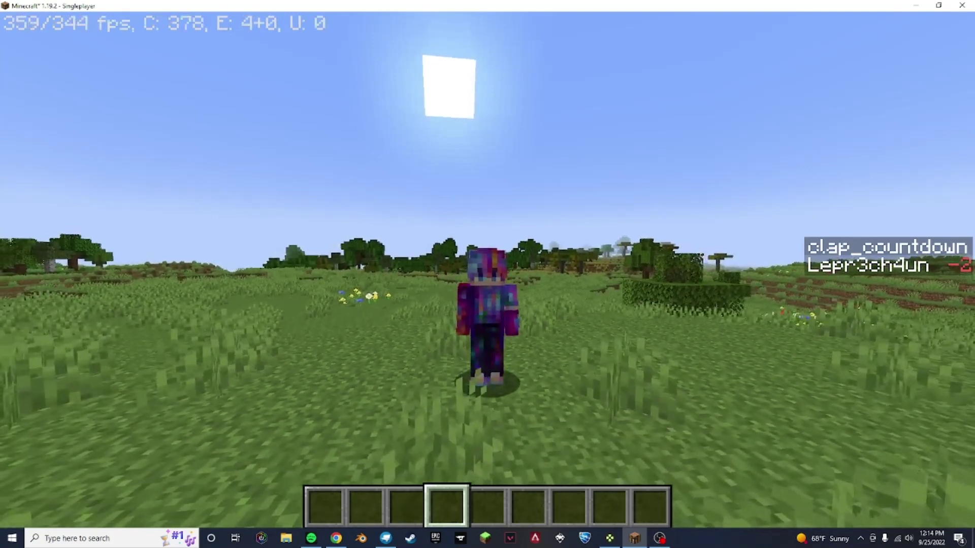
pyautogui.press('s')
# Switch to Blockbench and review the installed plugins from a new tab, including Animated Java.
pyautogui.press('Escape')
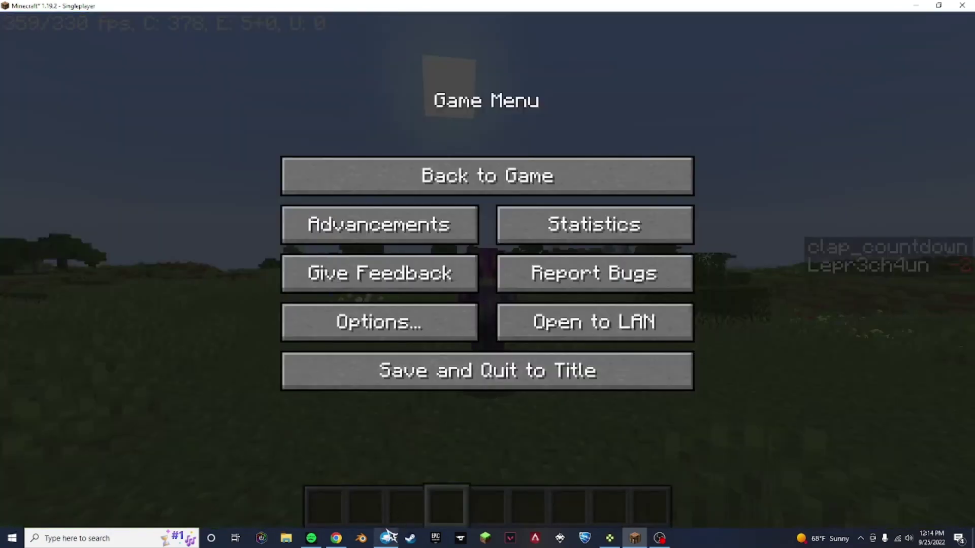
pyautogui.click(387, 537)
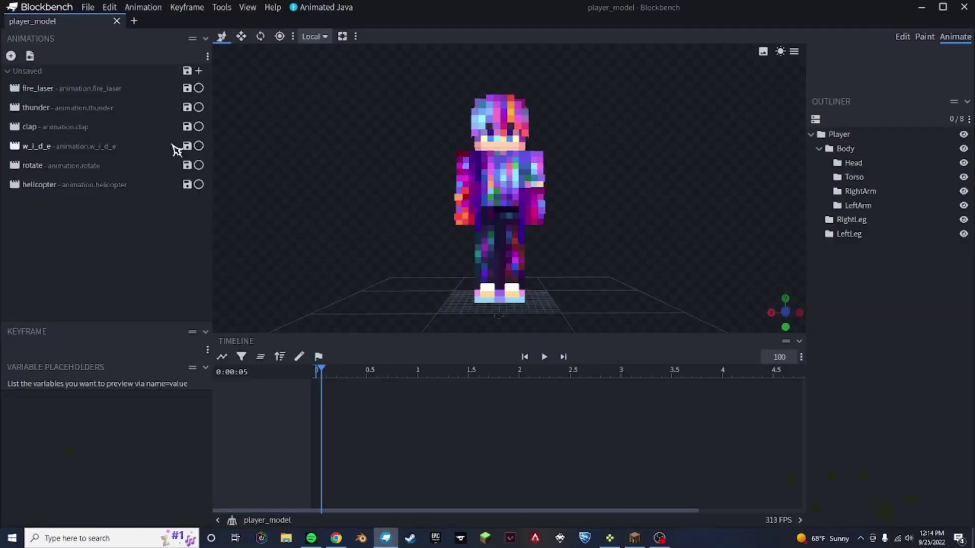
pyautogui.click(135, 22)
pyautogui.click(94, 11)
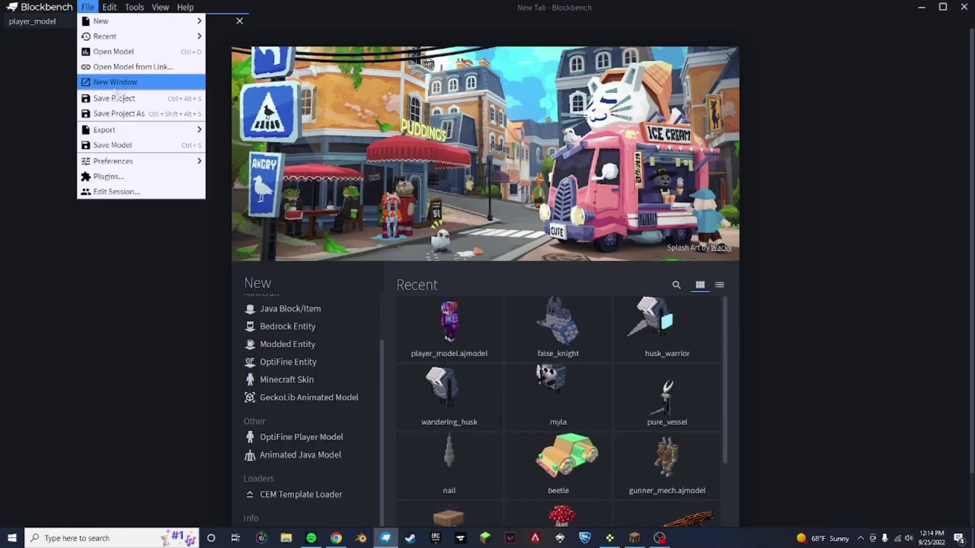
pyautogui.click(149, 179)
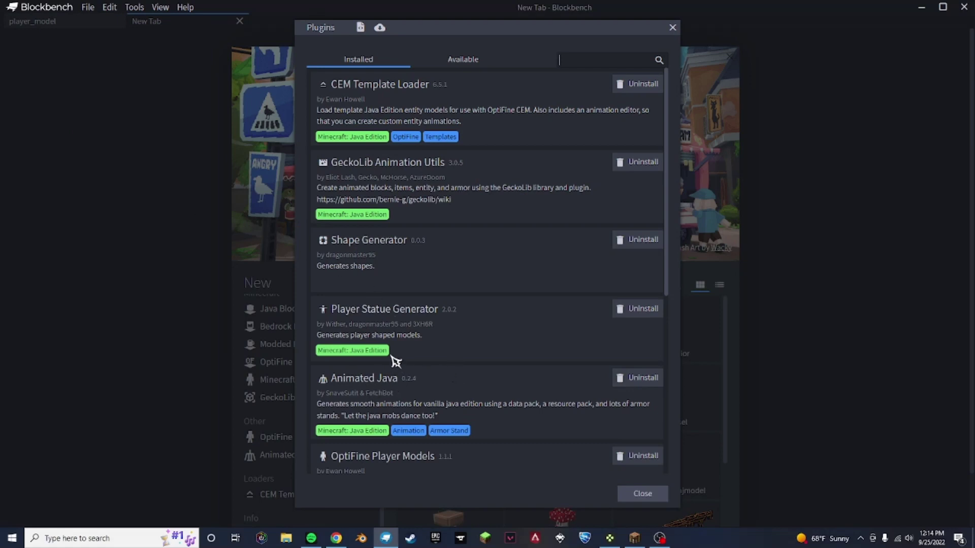
pyautogui.click(672, 27)
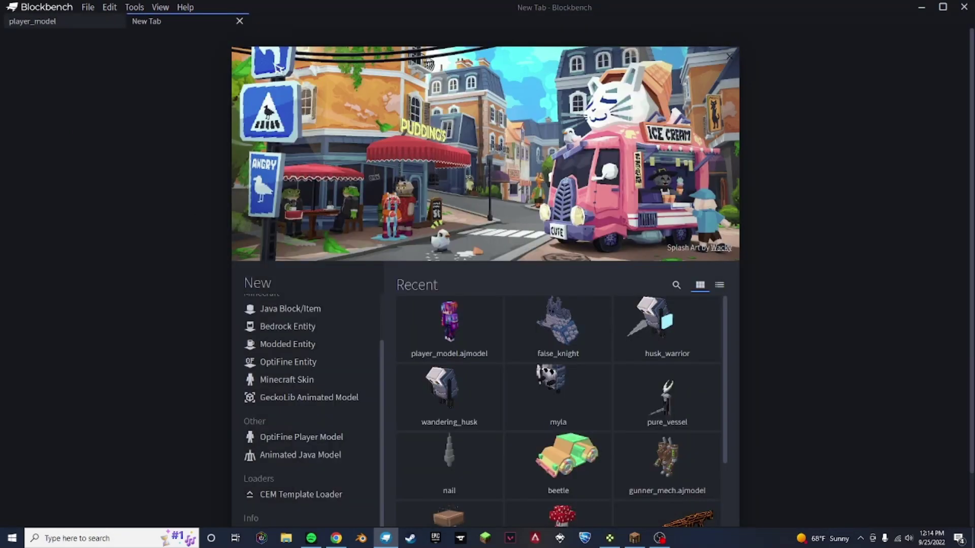
# Return to the player_model project and view the character from several angles in Animate mode.
pyautogui.click(64, 22)
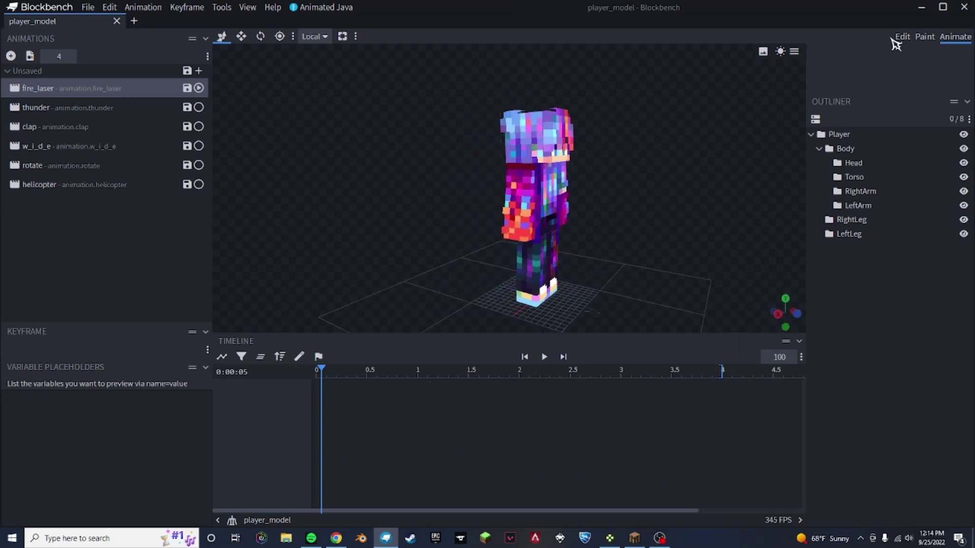
pyautogui.click(894, 41)
pyautogui.click(955, 38)
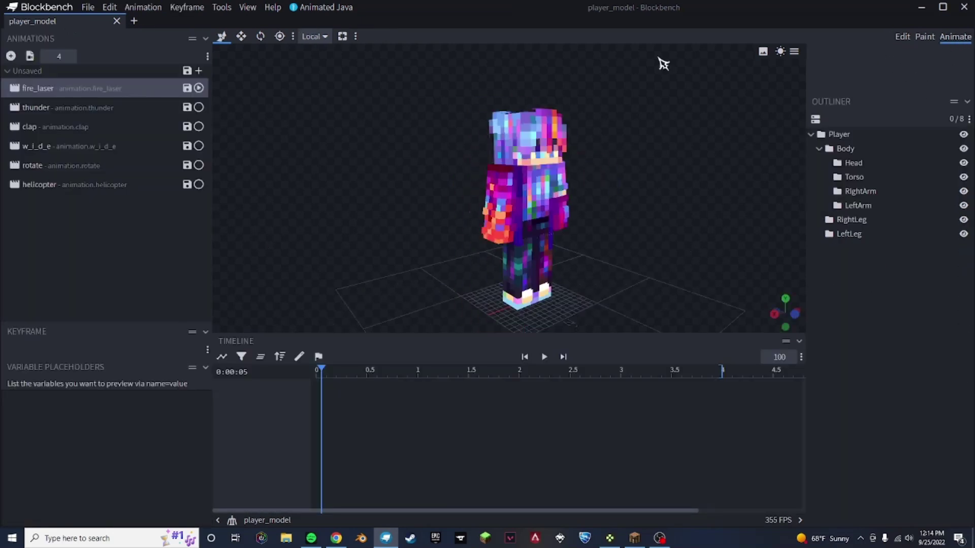
pyautogui.moveTo(695, 177); pyautogui.dragTo(486, 258)
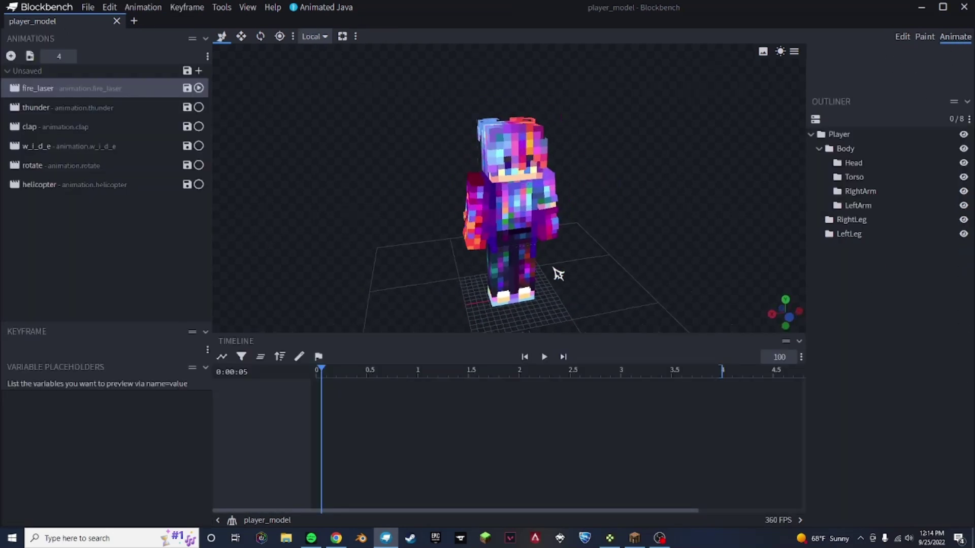
# Review the Animated Java project settings and the model export command for player_model.
pyautogui.click(317, 7)
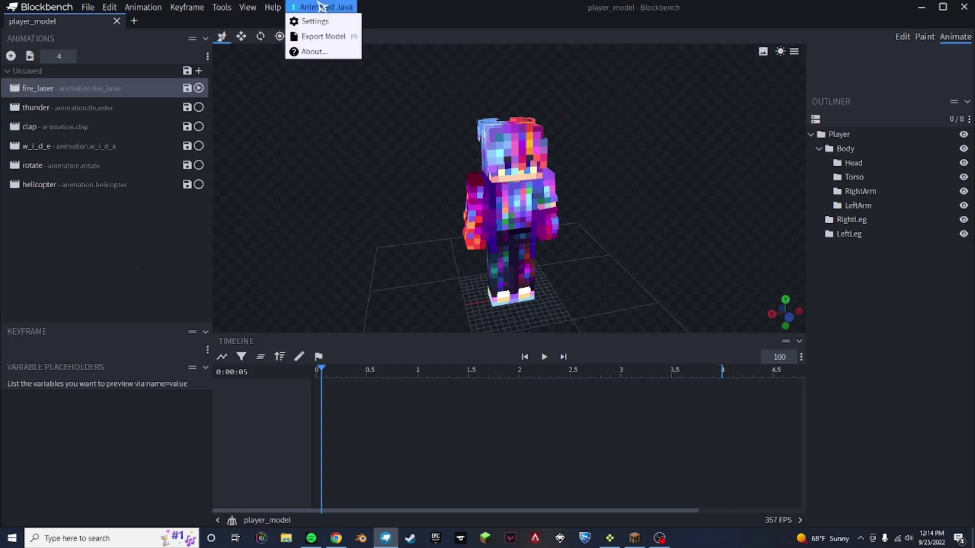
pyautogui.click(314, 21)
pyautogui.scroll(5, 433, 309)
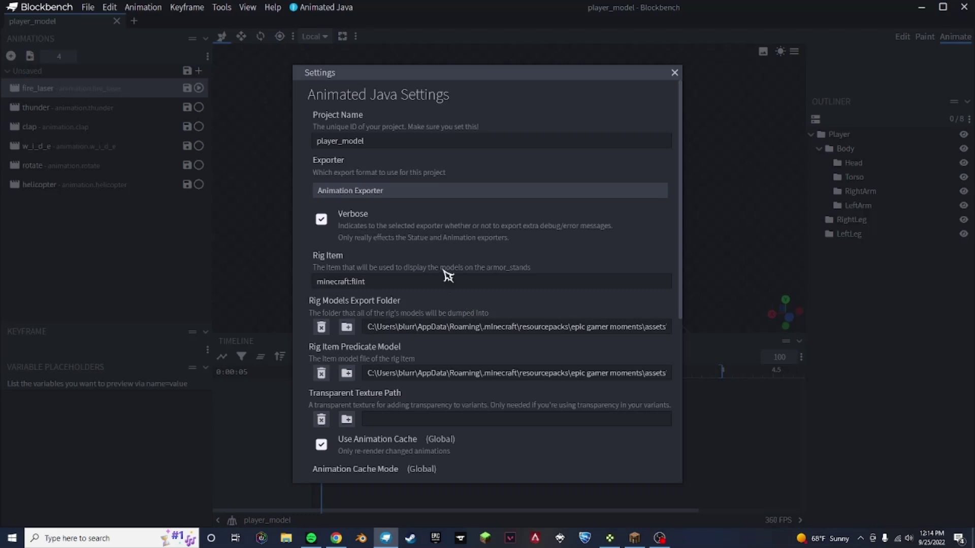
pyautogui.scroll(-3, 500, 365)
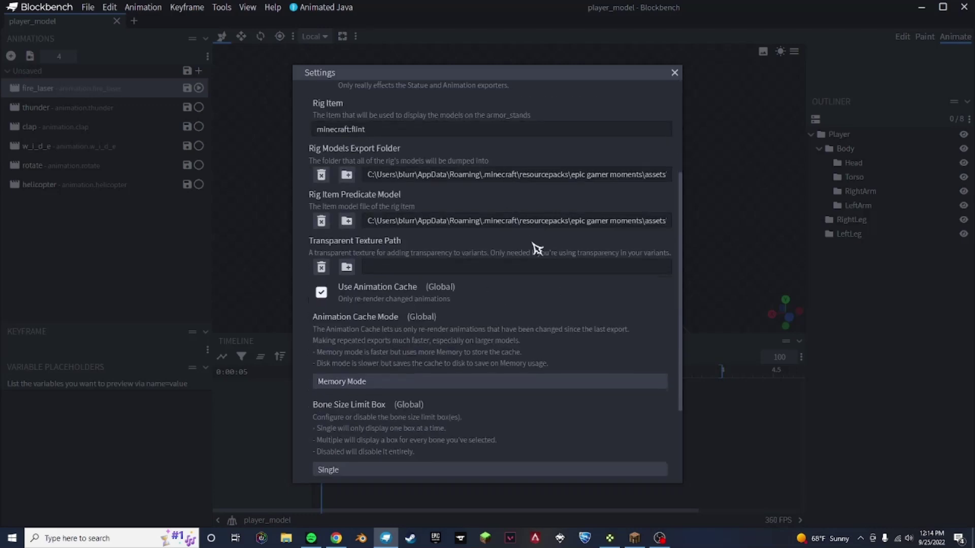
pyautogui.click(675, 73)
pyautogui.click(326, 7)
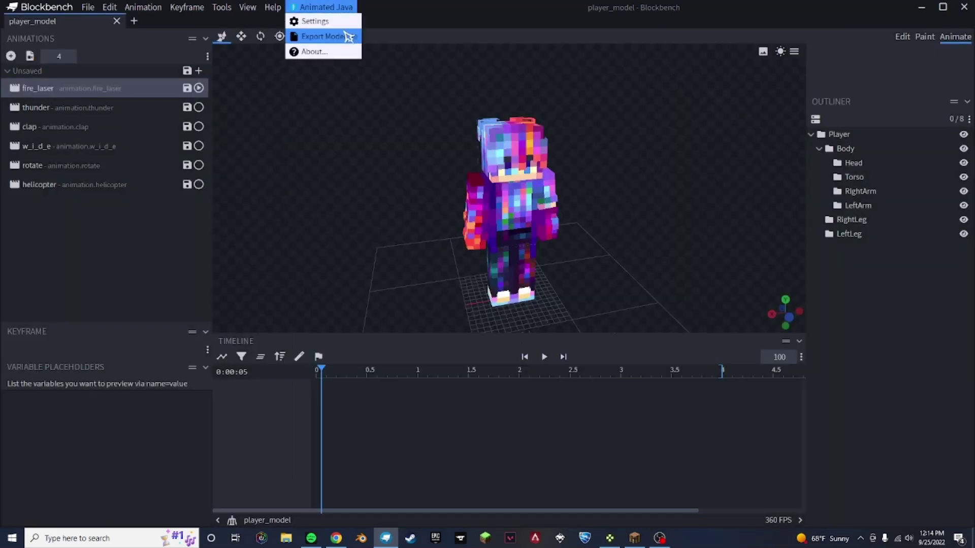
pyautogui.click(392, 173)
pyautogui.moveTo(388, 218); pyautogui.dragTo(375, 202)
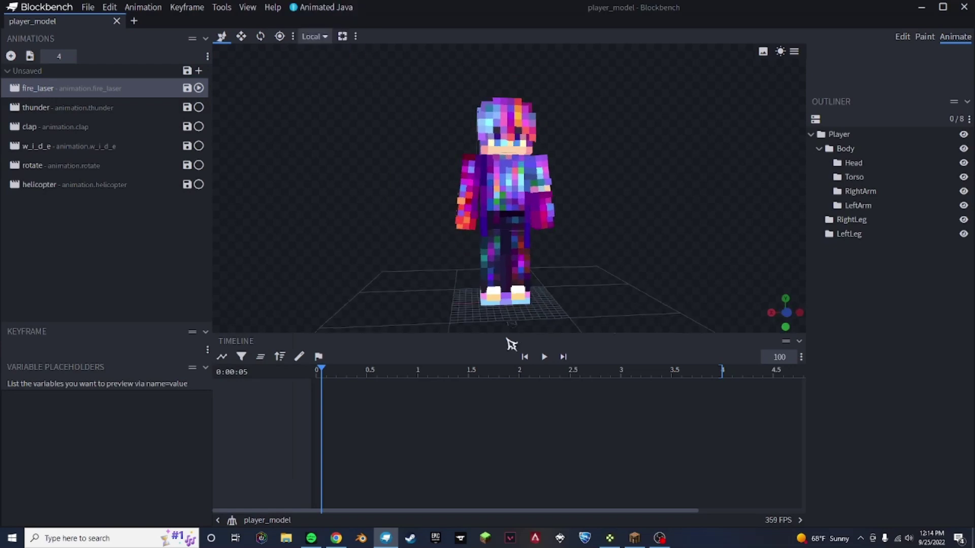
# Switch to Minecraft, resume the game and look at the player character in the world.
pyautogui.click(634, 538)
pyautogui.click(533, 186)
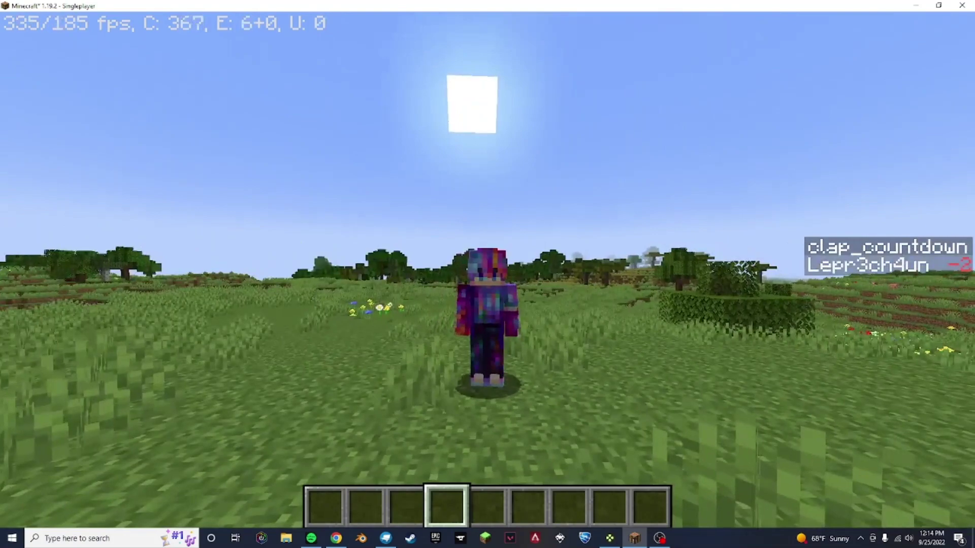
pyautogui.press('w')
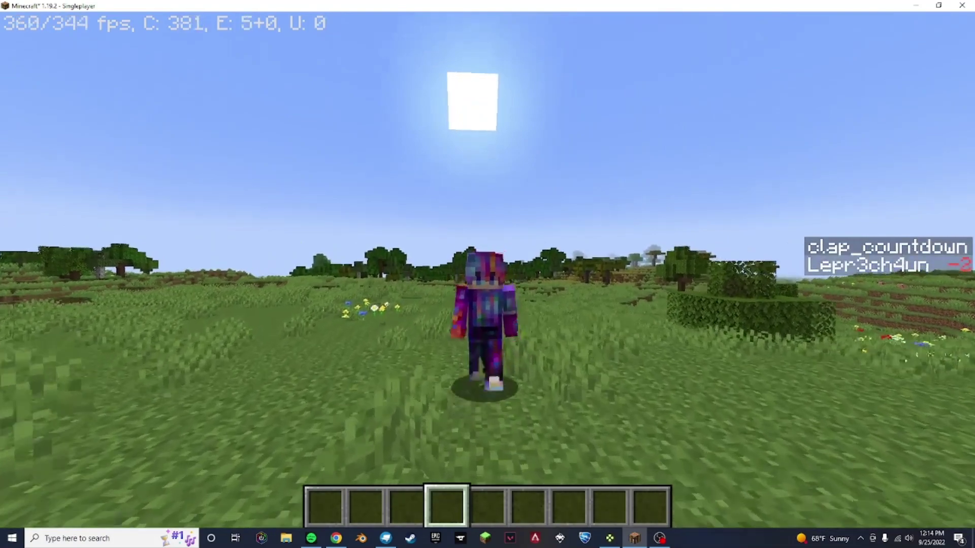
# Pause the game, switch to Blockbench and open the recent false_knight model in a new tab.
pyautogui.press('Escape')
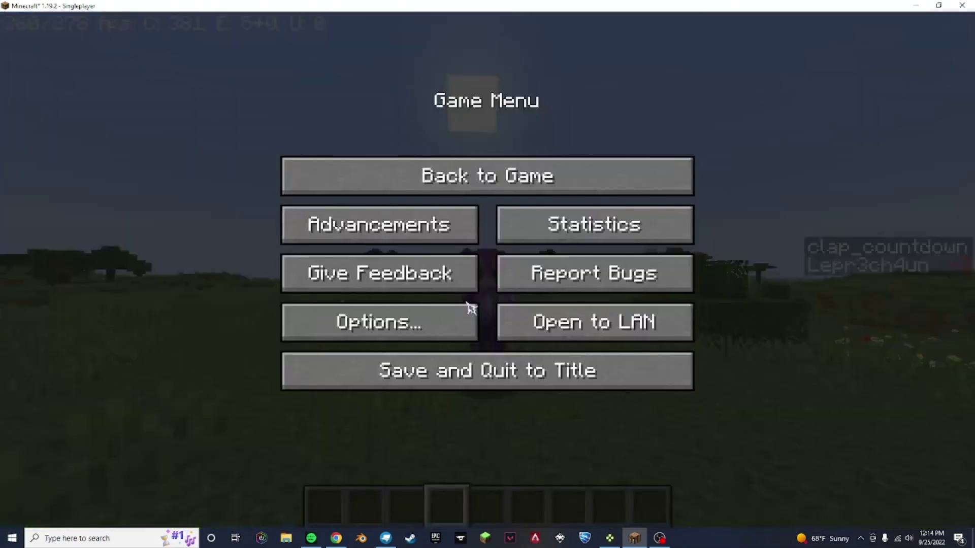
pyautogui.click(386, 538)
pyautogui.click(135, 20)
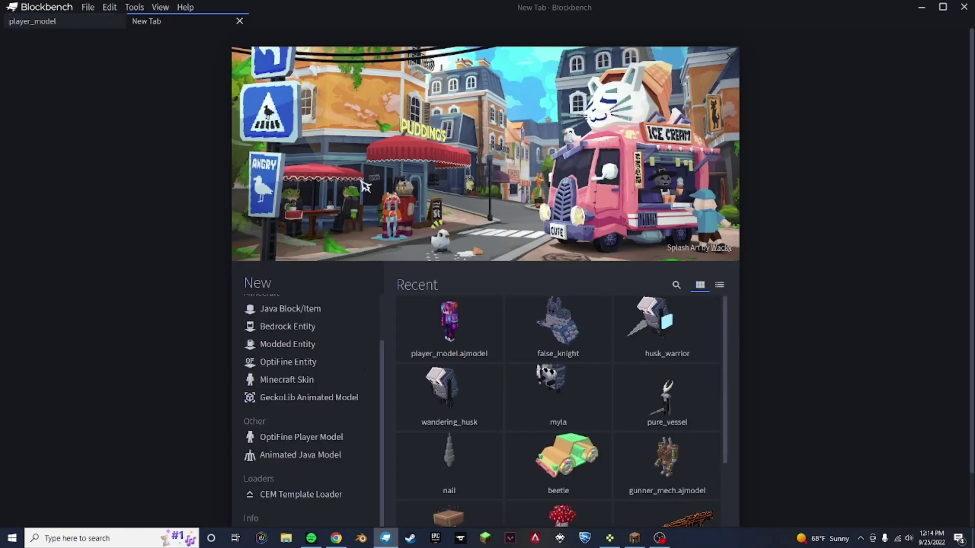
pyautogui.click(555, 334)
pyautogui.scroll(-5, 366, 362)
pyautogui.moveTo(367, 366); pyautogui.dragTo(766, 266)
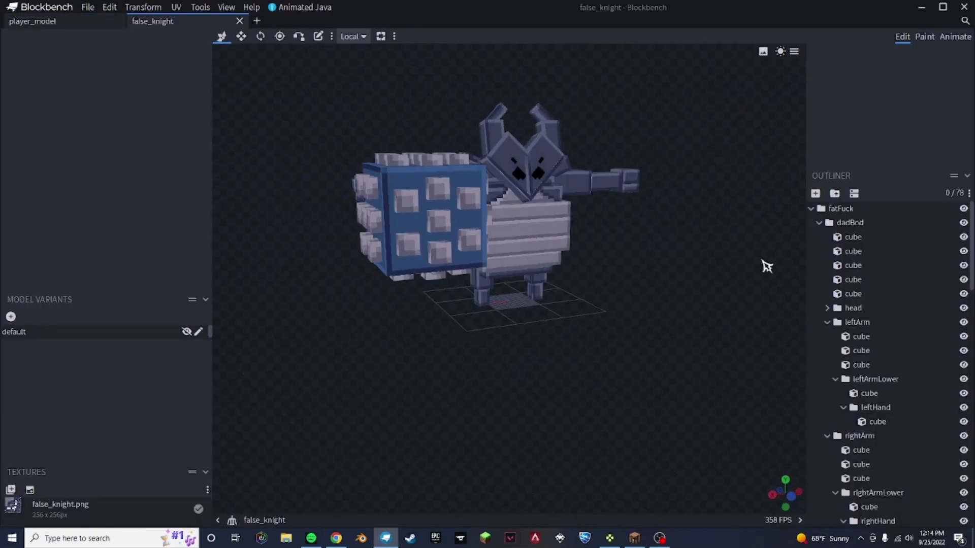
# Enter Animate mode for the knight and look through its walk and butt_smash animations.
pyautogui.click(954, 36)
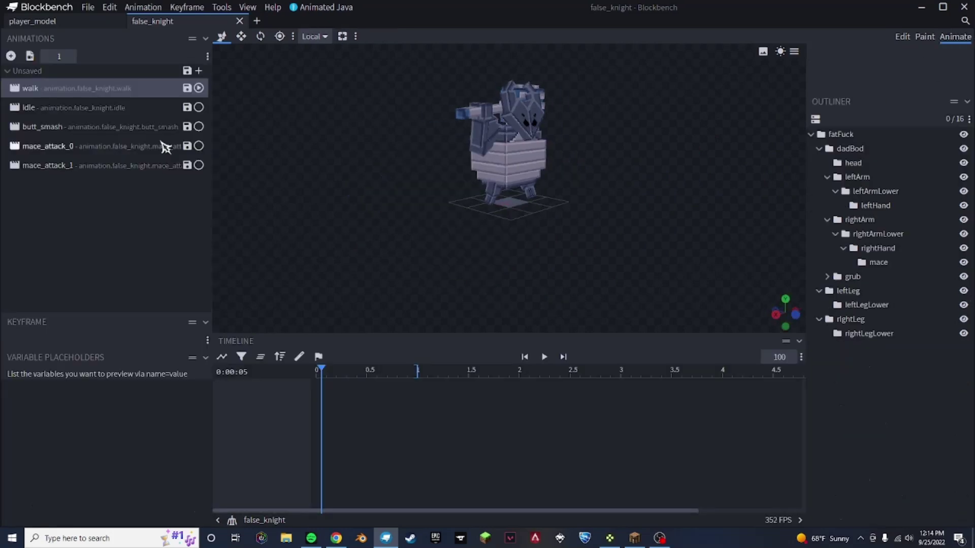
pyautogui.click(198, 88)
pyautogui.moveTo(482, 257); pyautogui.dragTo(508, 238)
pyautogui.click(153, 126)
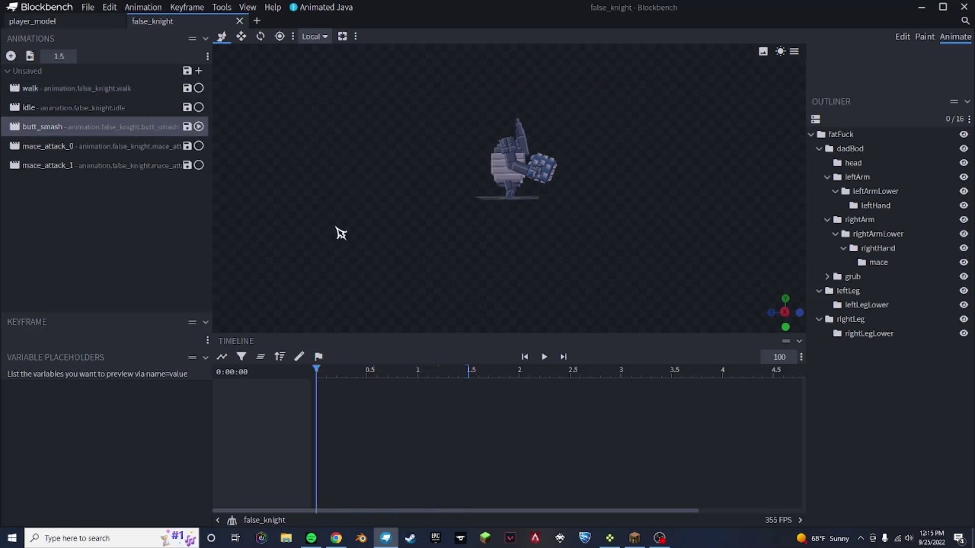
# Preview the mace_attack_0 animation and examine the knight's mace pose up close.
pyautogui.click(148, 150)
pyautogui.click(199, 145)
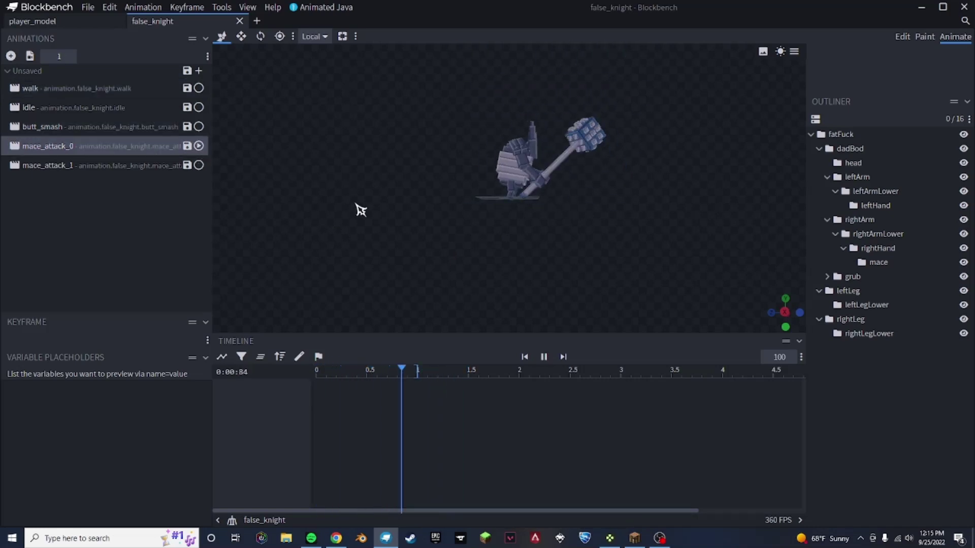
pyautogui.moveTo(357, 209); pyautogui.dragTo(421, 240)
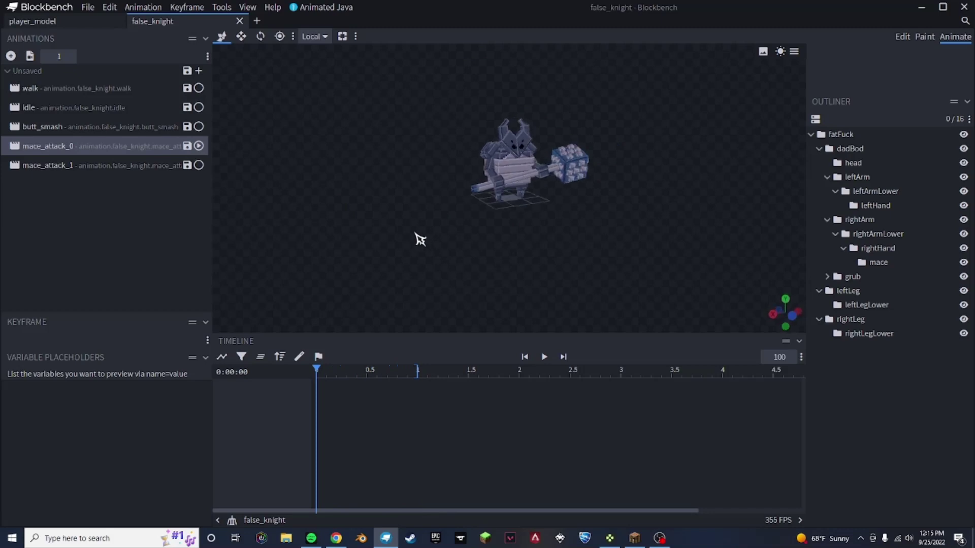
pyautogui.scroll(5, 496, 261)
pyautogui.moveTo(496, 261); pyautogui.dragTo(675, 289)
pyautogui.moveTo(562, 236); pyautogui.dragTo(593, 219)
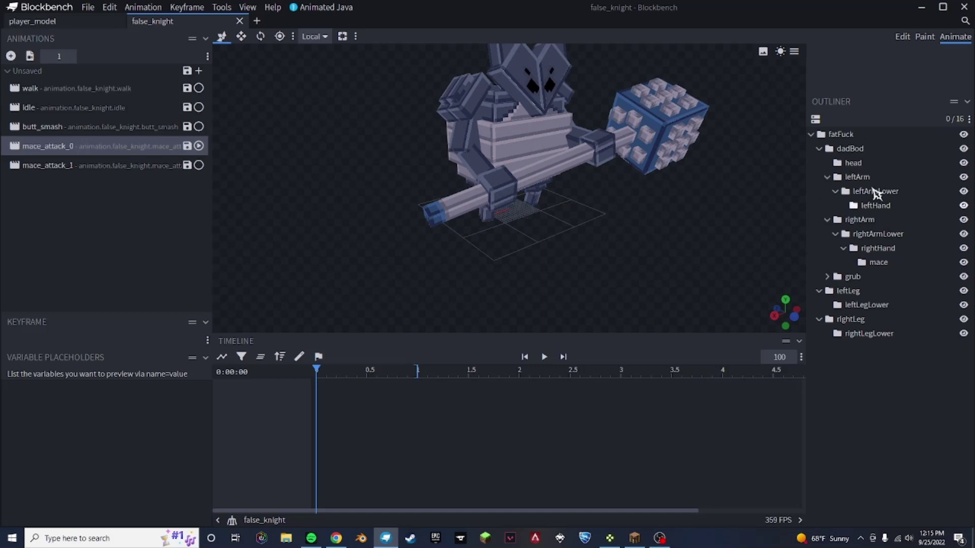
# Show the dadBod bone's keyframes in the timeline and examine the knight's pose from the side.
pyautogui.click(850, 149)
pyautogui.click(890, 371)
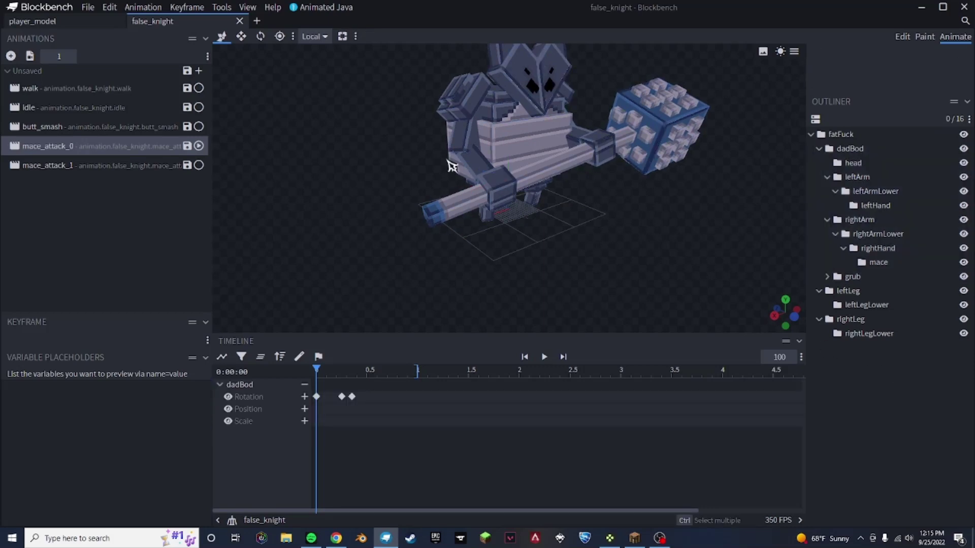
pyautogui.moveTo(388, 173); pyautogui.dragTo(444, 172)
pyautogui.moveTo(605, 254); pyautogui.dragTo(597, 209)
pyautogui.moveTo(559, 285); pyautogui.dragTo(607, 283)
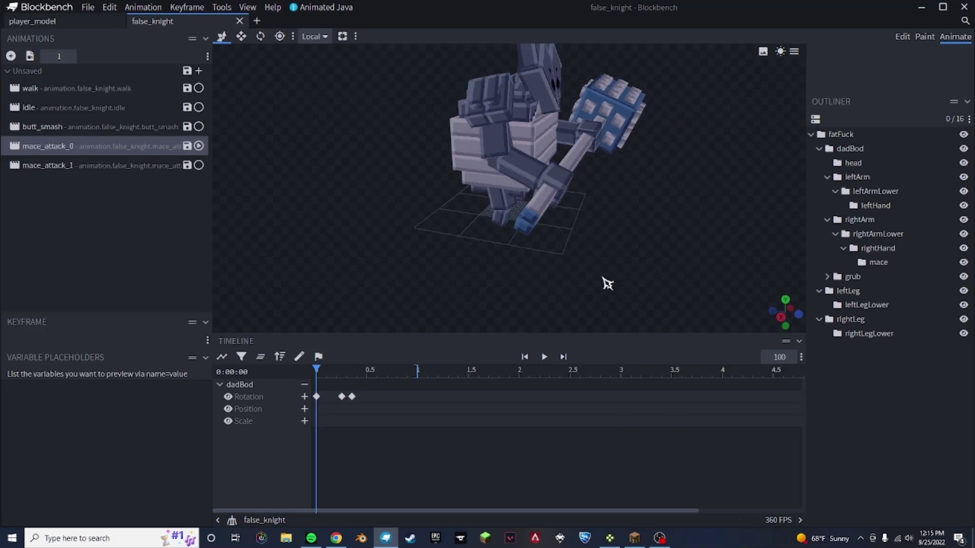
# Switch to Minecraft, summon the player model by running /function player_model:summon/default, and view it in first person.
pyautogui.click(635, 538)
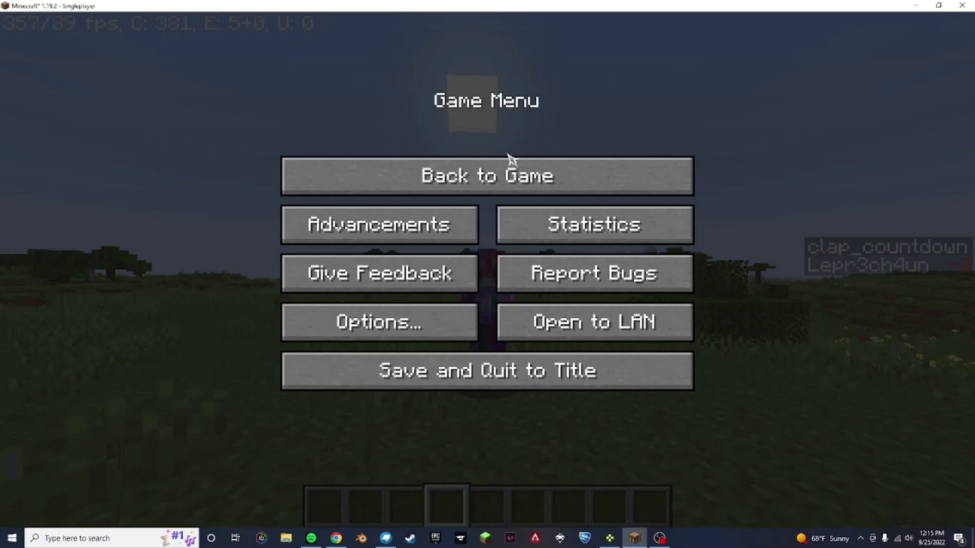
pyautogui.click(511, 175)
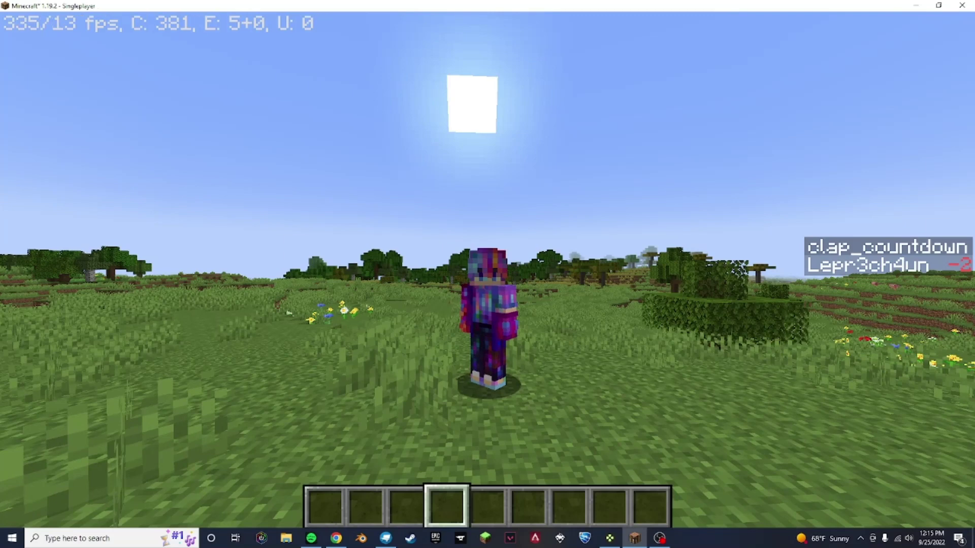
pyautogui.write('/function ')
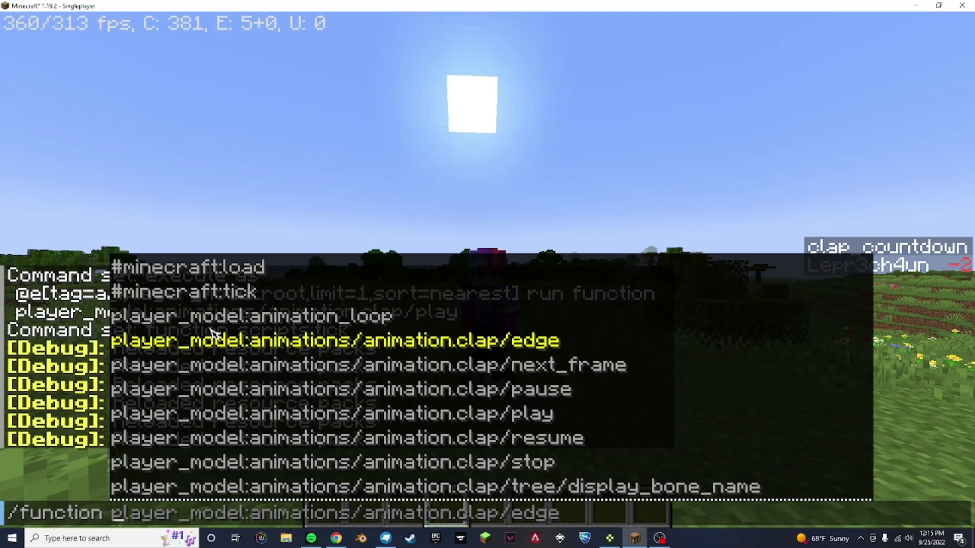
pyautogui.write('player_model:s')
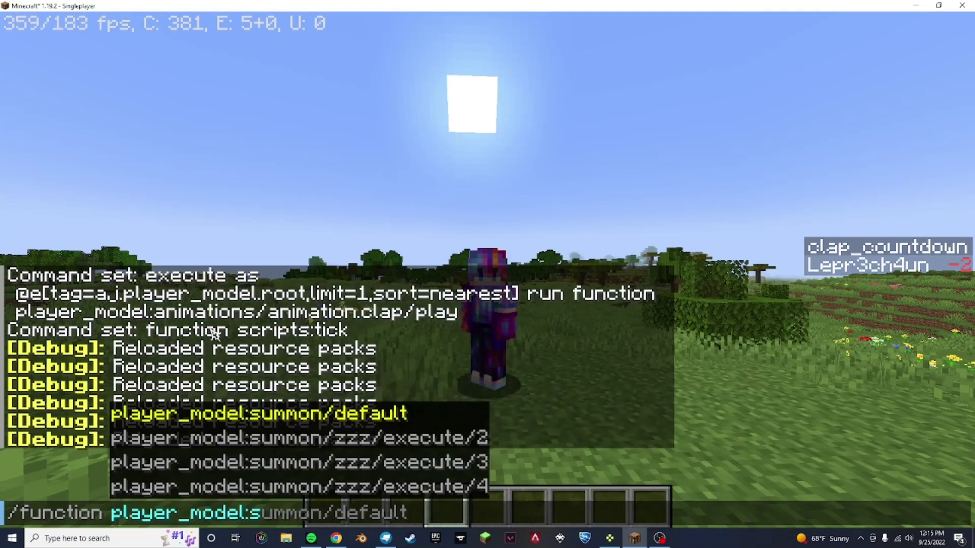
pyautogui.click(279, 414)
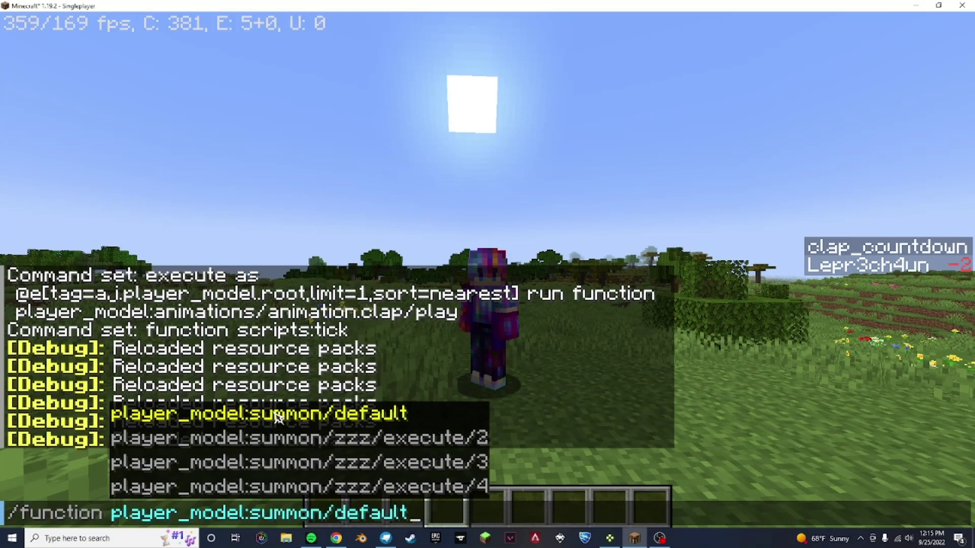
pyautogui.press('Return')
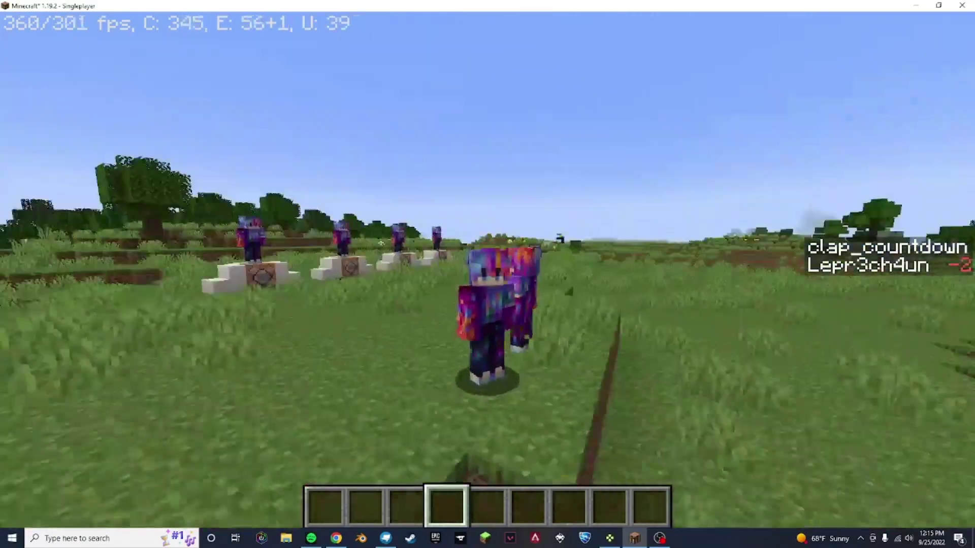
pyautogui.press('F5')
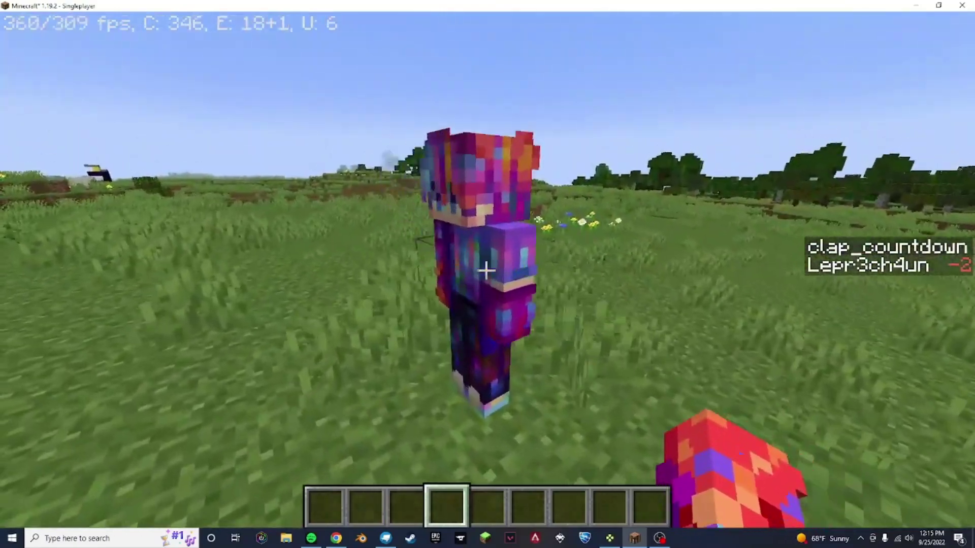
pyautogui.press('w')
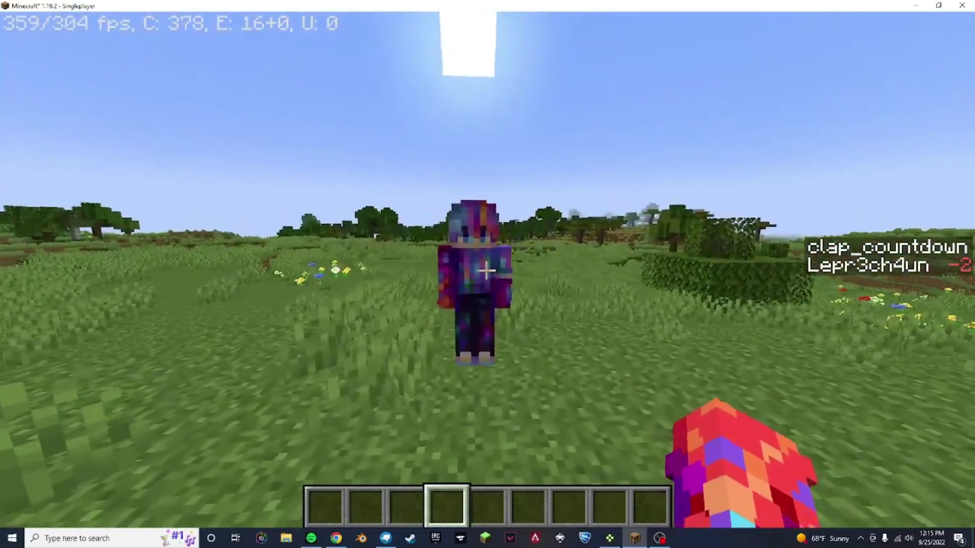
# Pause the game and switch to Blockbench to examine the false_knight's mace_attack_0 pose from the front.
pyautogui.press('Escape')
pyautogui.click(383, 539)
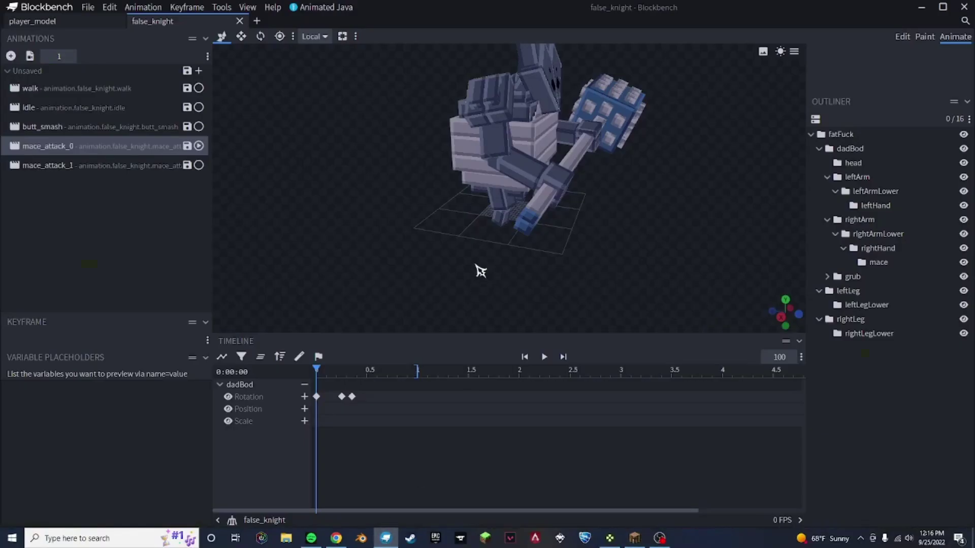
pyautogui.scroll(-3, 390, 237)
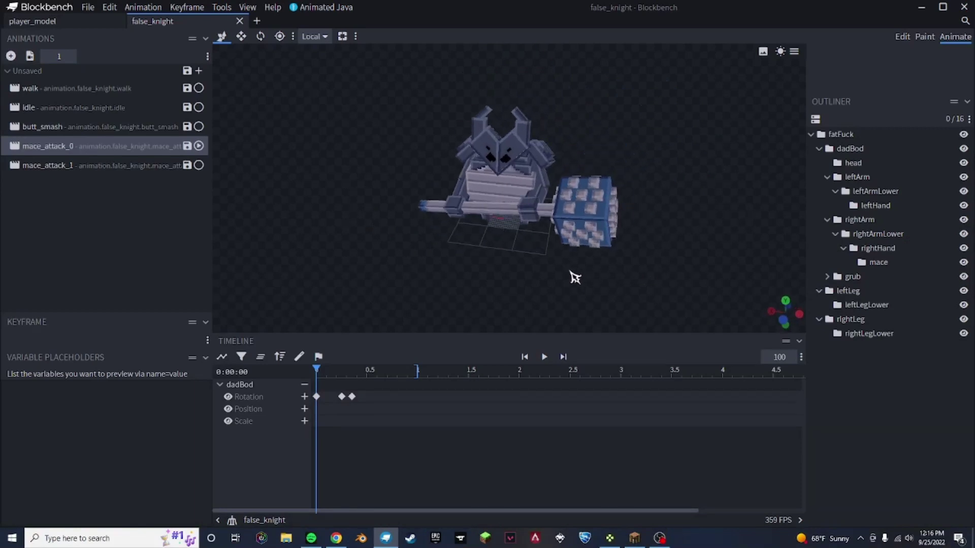
# Return to Minecraft, resume the game and look over the row of player models standing on command block pedestals.
pyautogui.click(633, 537)
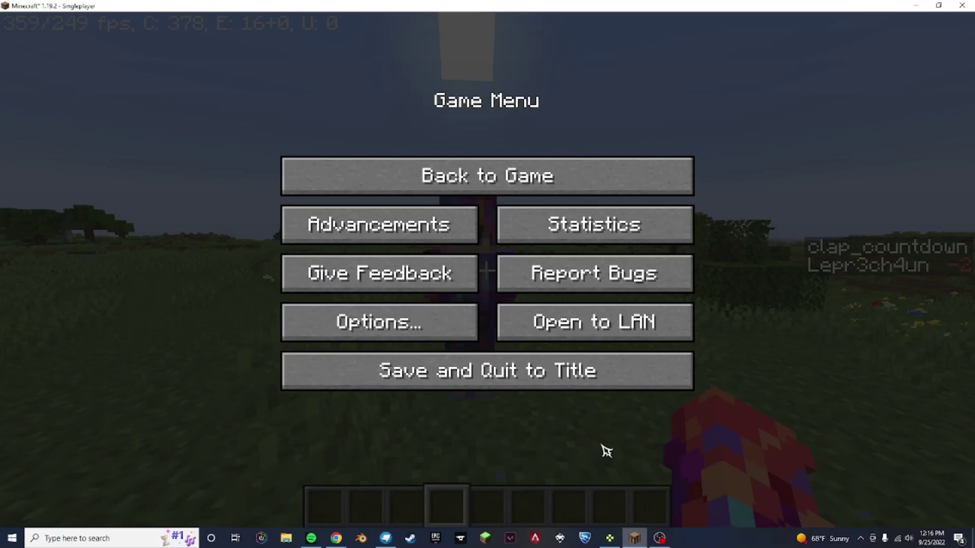
pyautogui.click(486, 192)
pyautogui.press('a')
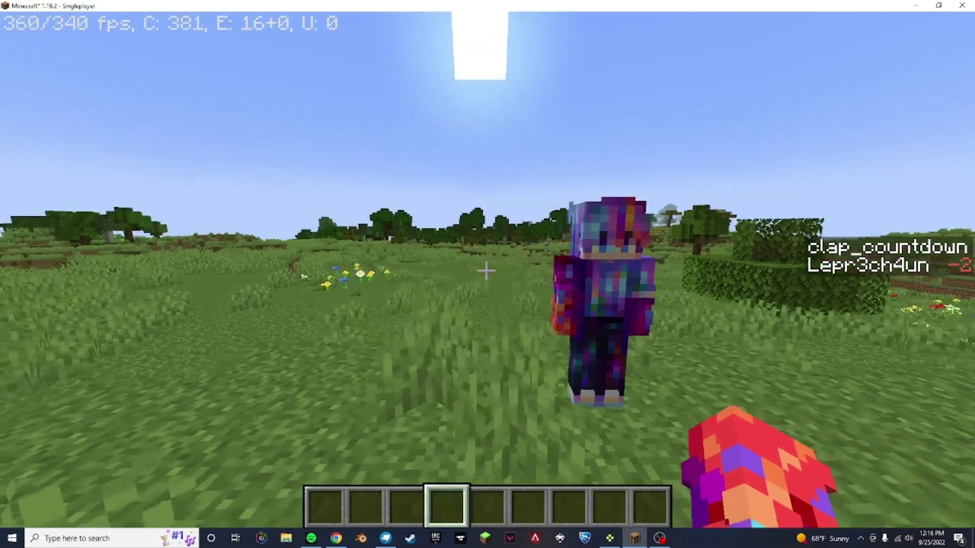
pyautogui.press('w')
pyautogui.press('w')
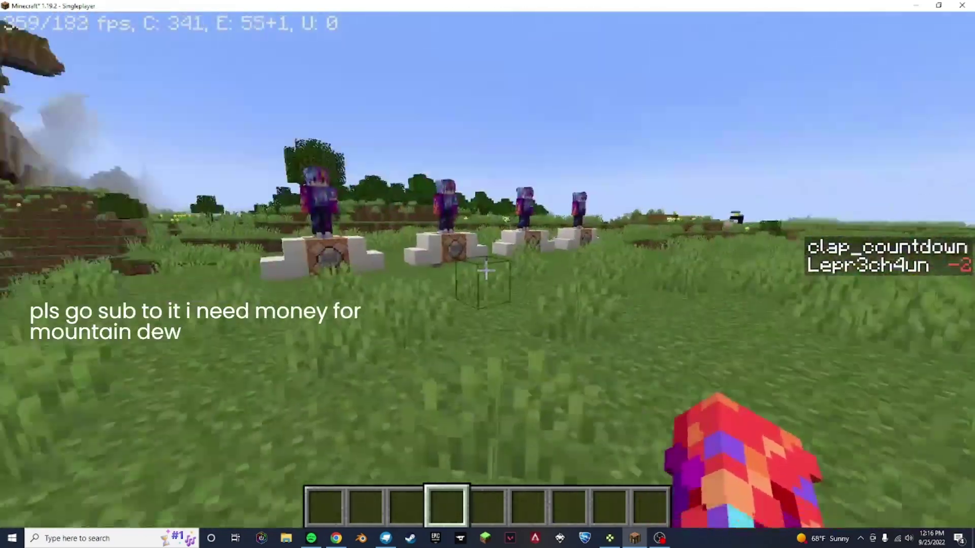
pyautogui.press('w')
pyautogui.press('s')
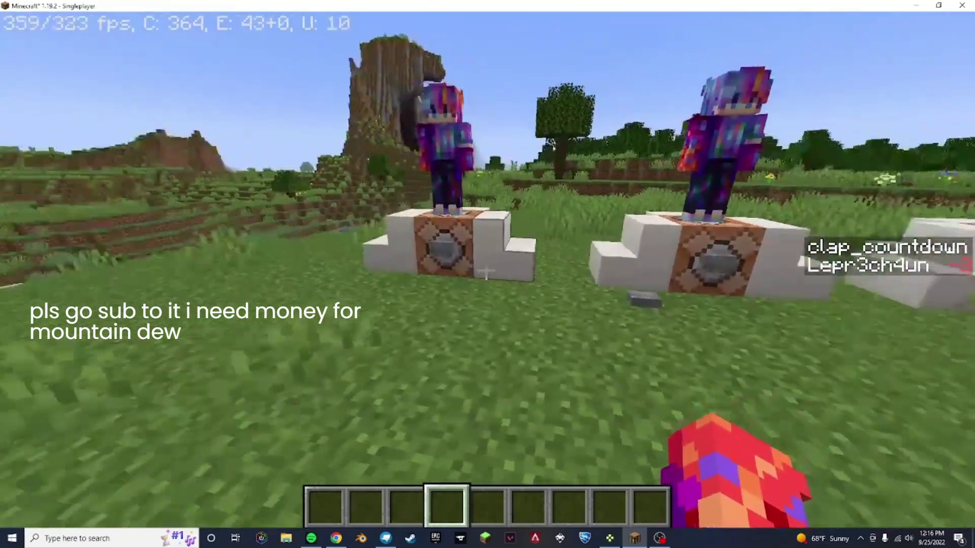
pyautogui.press('d')
pyautogui.press('d')
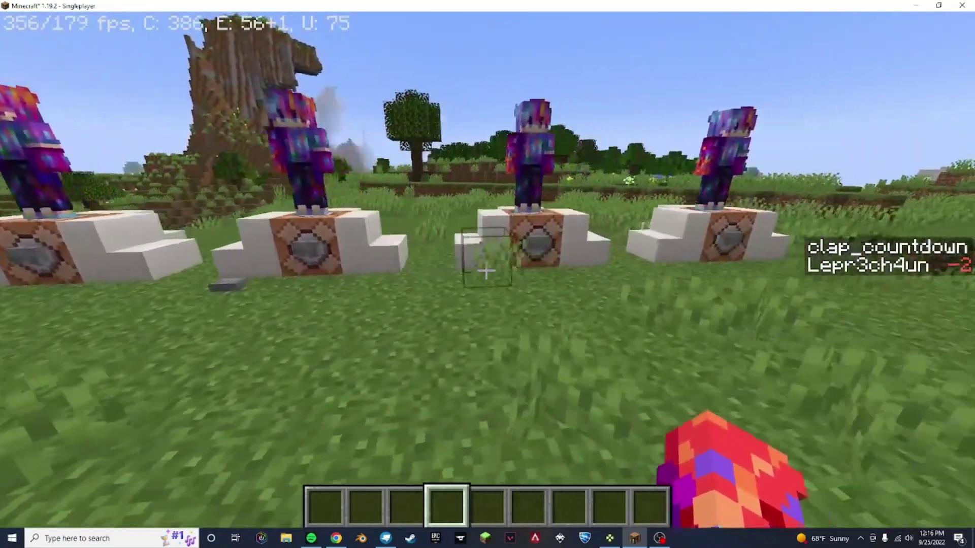
pyautogui.press('w')
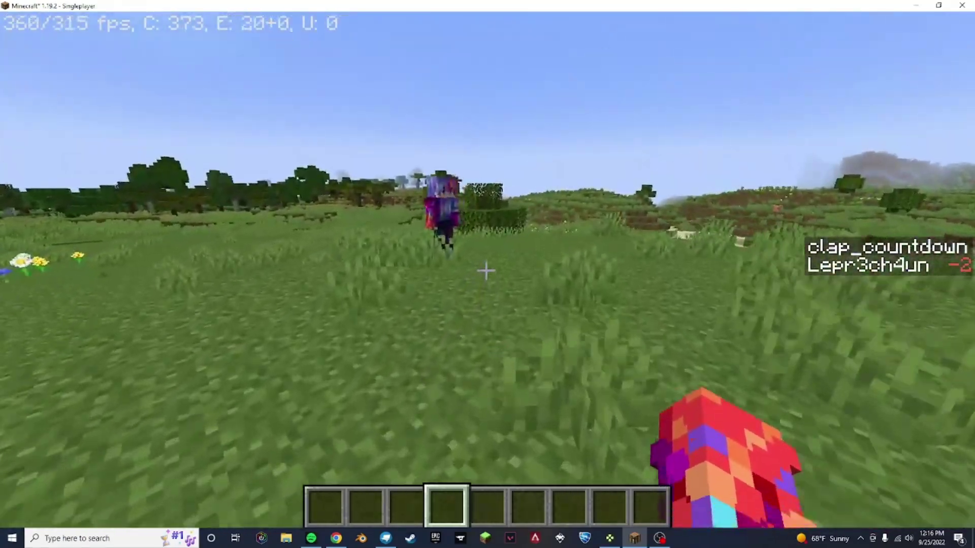
pyautogui.press('w')
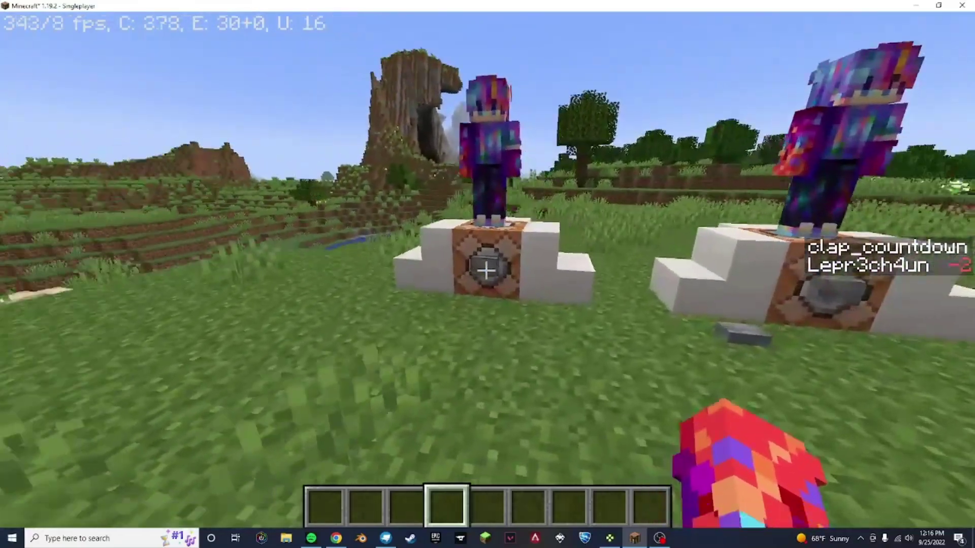
pyautogui.press('w')
pyautogui.press('Escape')
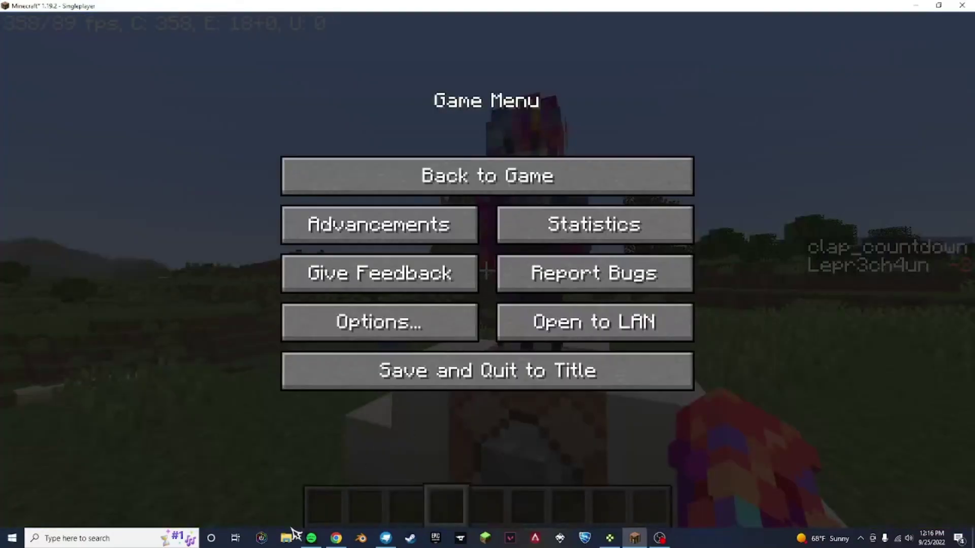
pyautogui.click(495, 163)
pyautogui.press('s')
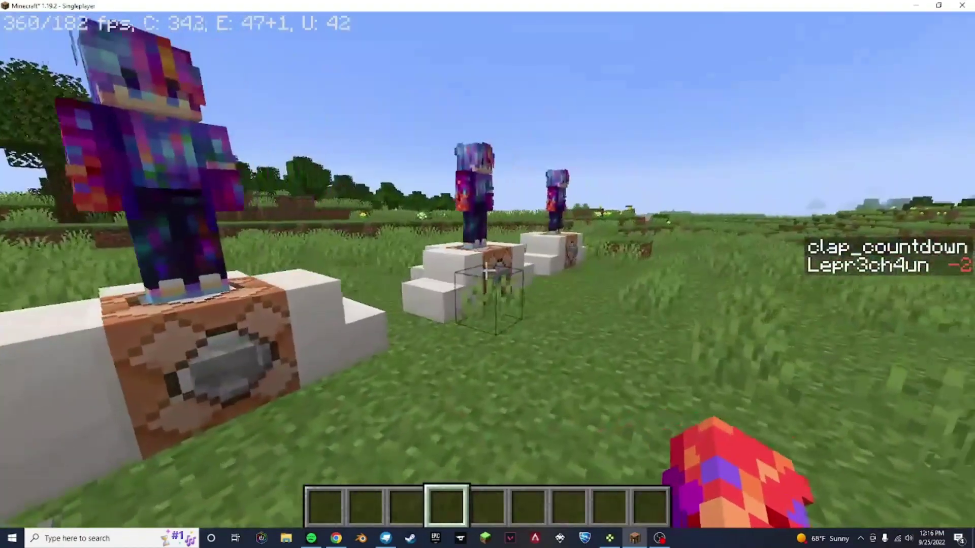
# Walk along the pedestals and examine each player model and its command block button from close and from afar.
pyautogui.press('w')
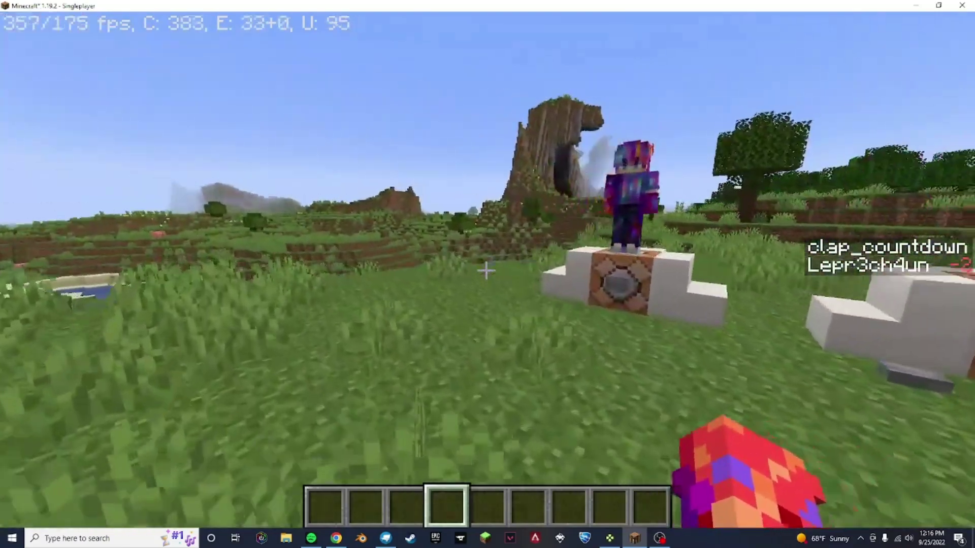
pyautogui.press('w')
pyautogui.press('d')
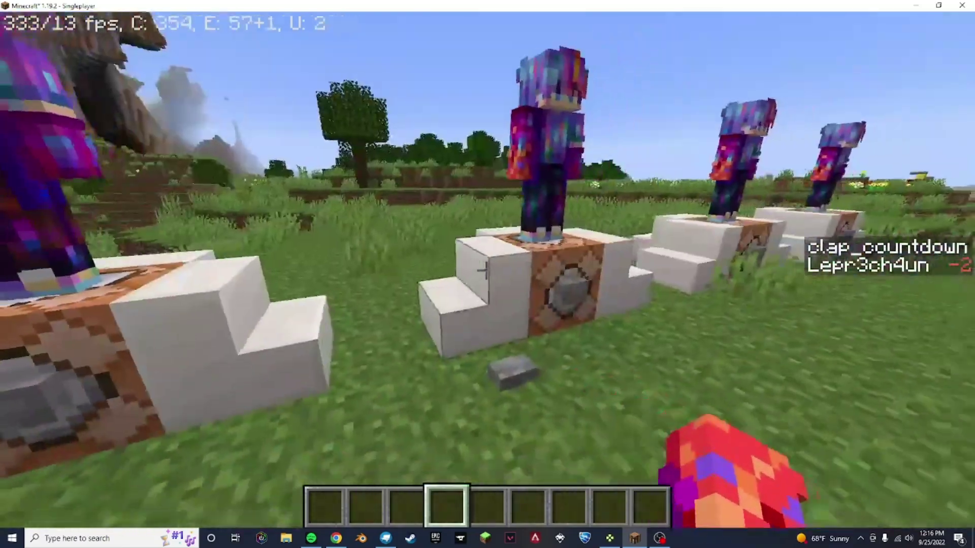
pyautogui.press('s')
pyautogui.press('w')
pyautogui.press('w')
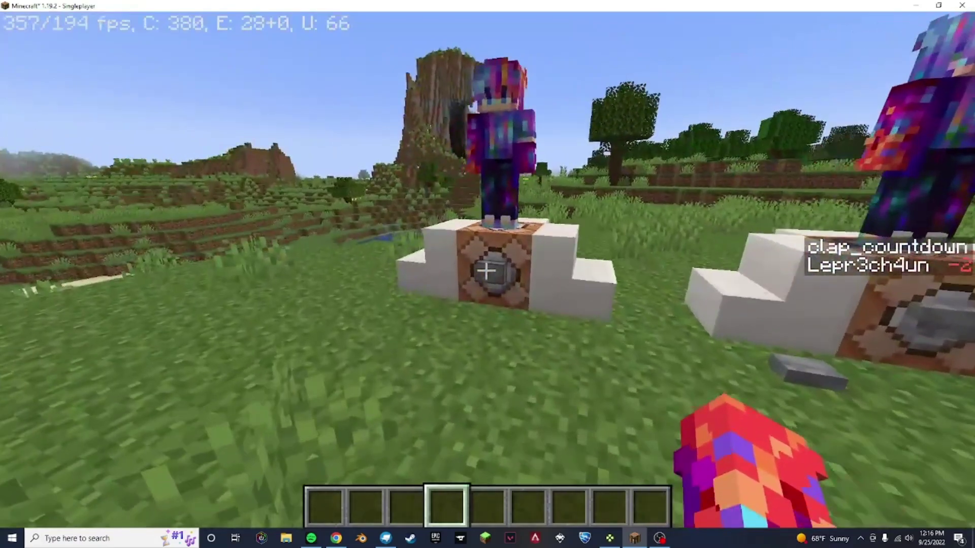
pyautogui.press('s')
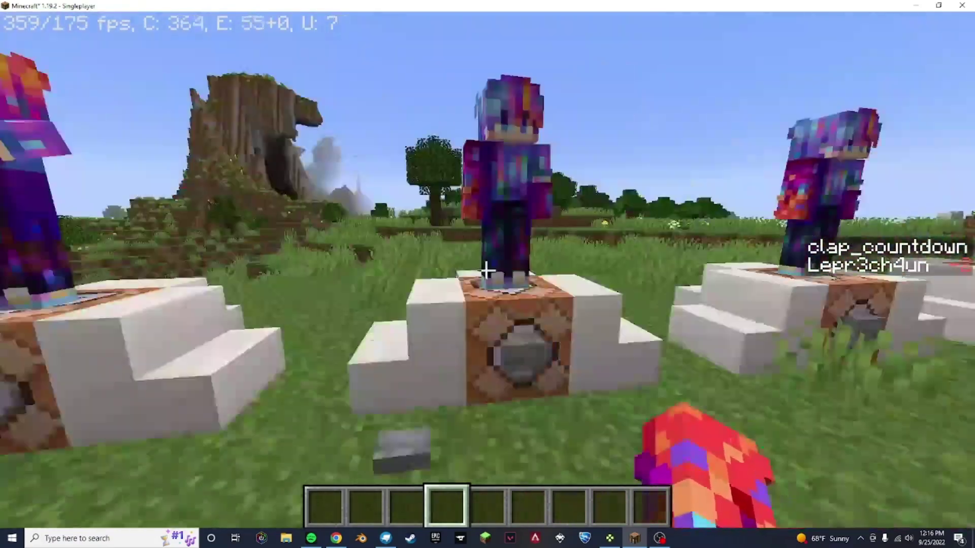
pyautogui.press('w')
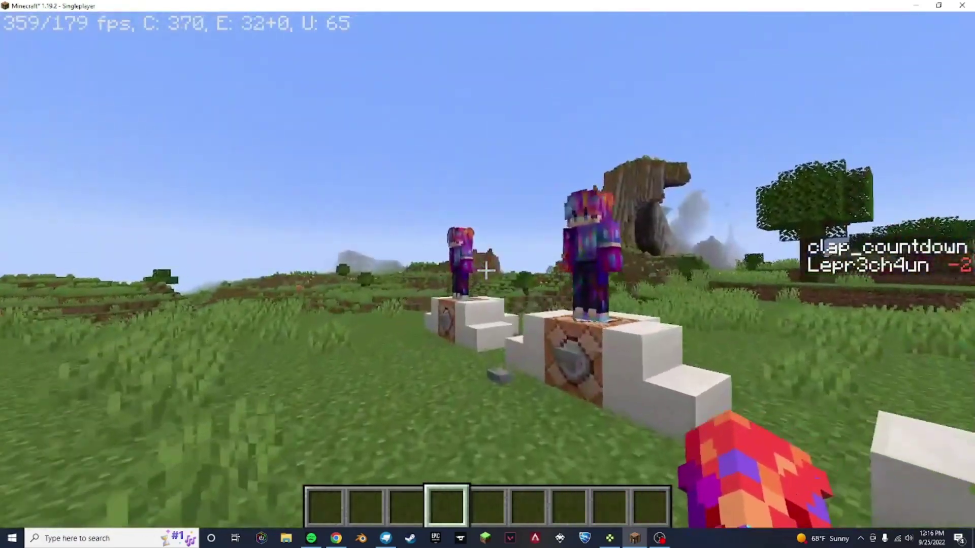
pyautogui.press('a')
pyautogui.press('w')
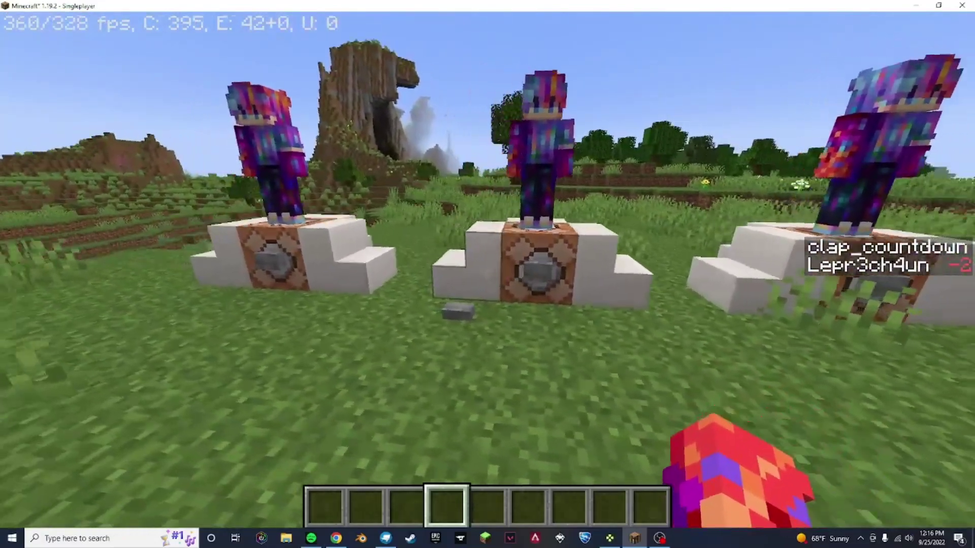
pyautogui.press('s')
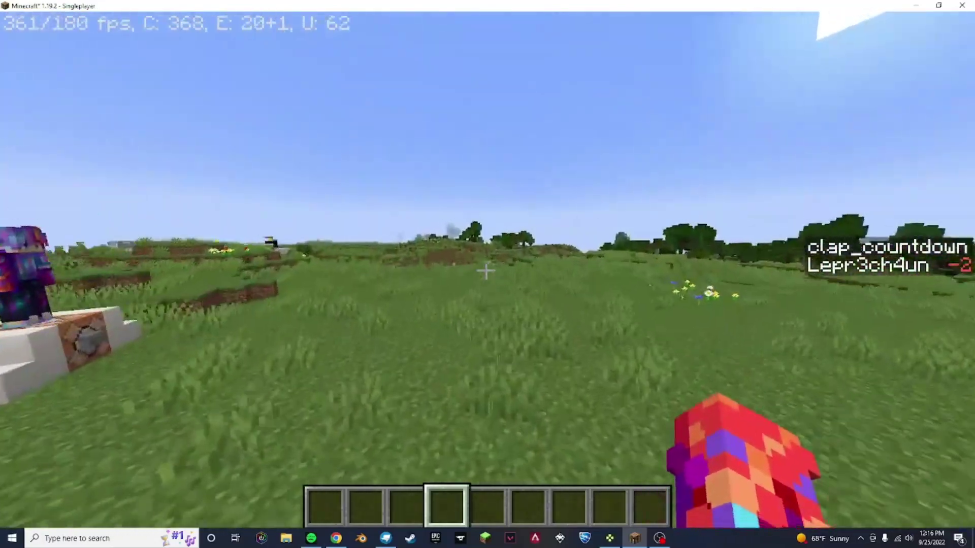
pyautogui.press('d')
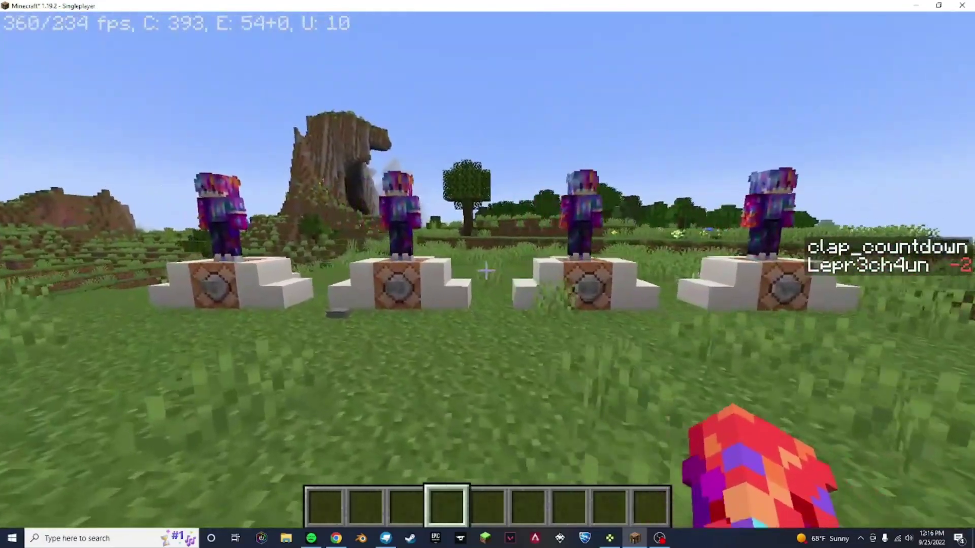
# Trigger the first pedestal's command block and watch its player model animation.
pyautogui.press('w')
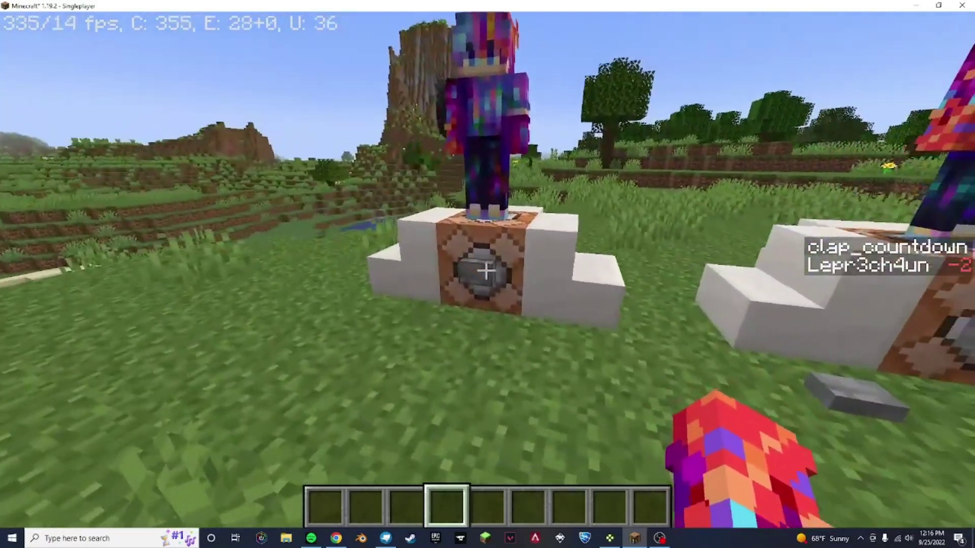
pyautogui.rightClick(486, 271)
pyautogui.press('a')
pyautogui.press('w')
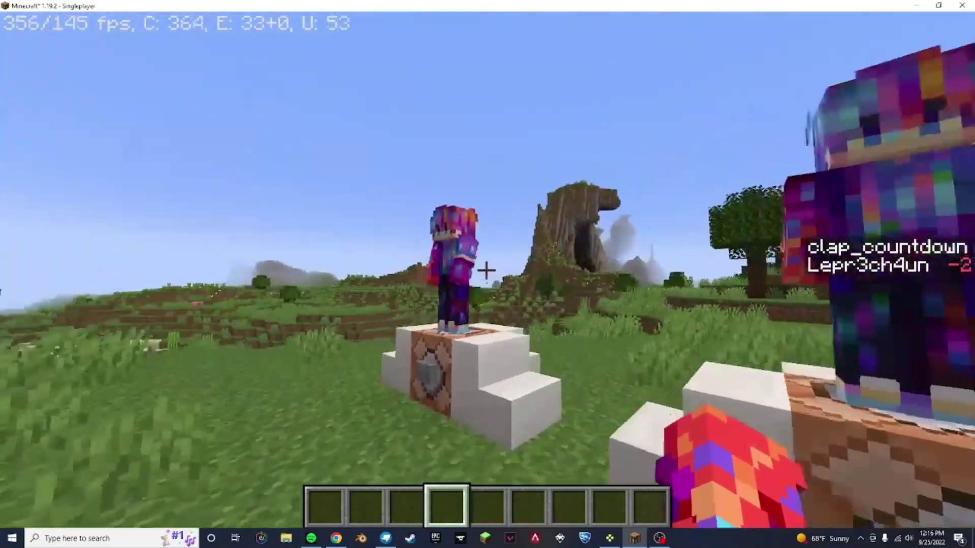
pyautogui.press('s')
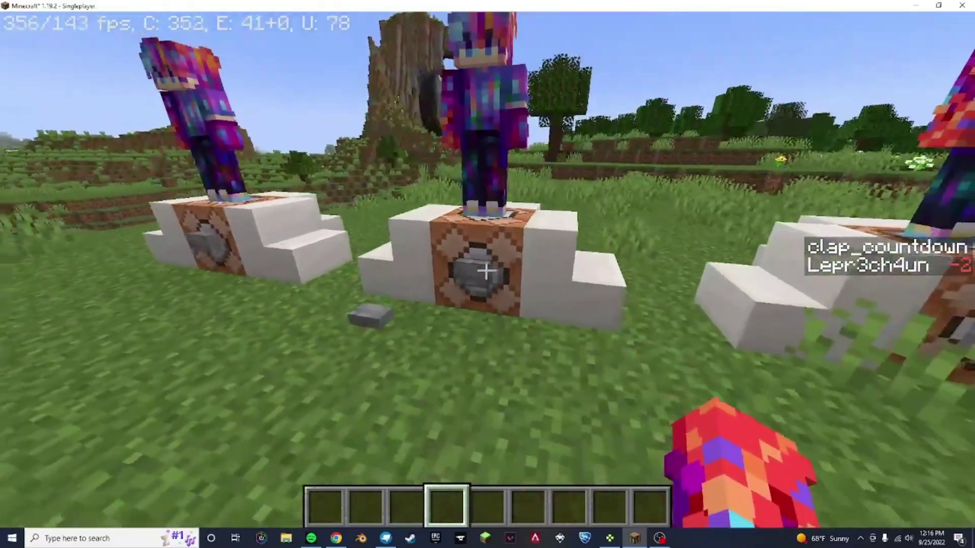
# Trigger the second pedestal's command block and watch its player model animation.
pyautogui.rightClick(486, 270)
pyautogui.press('d')
pyautogui.press('a')
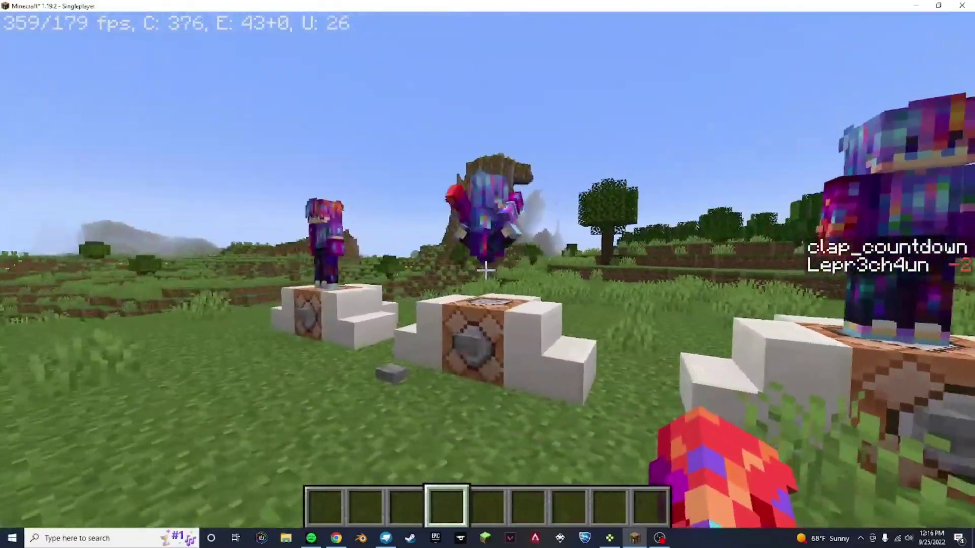
pyautogui.press('w')
pyautogui.press('s')
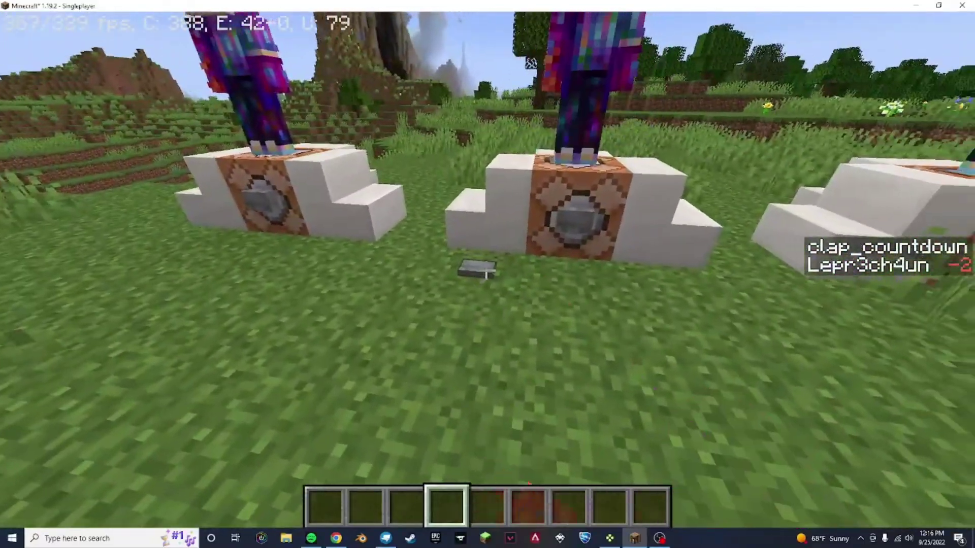
# Walk to the fourth pedestal, trigger its command block and watch the player model's animation.
pyautogui.press('s')
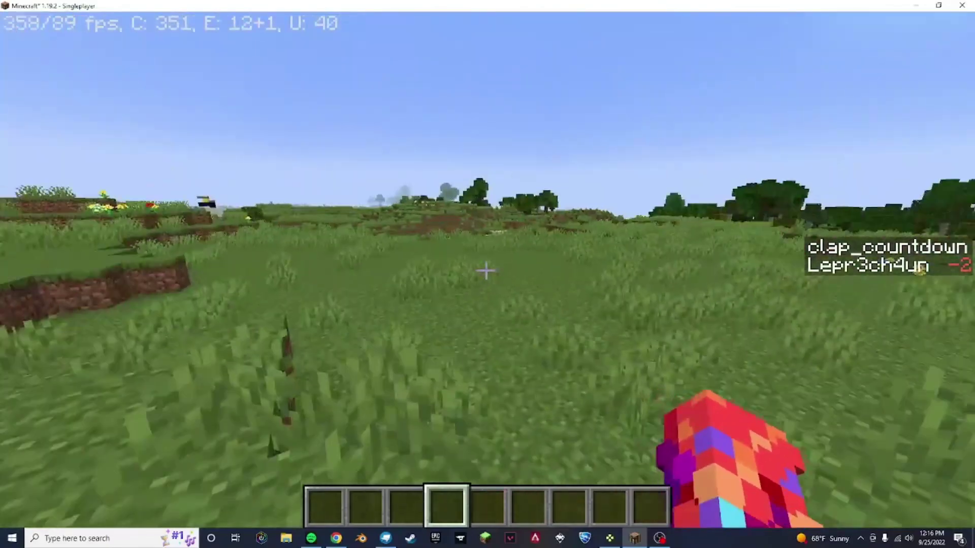
pyautogui.press('w')
pyautogui.press('a')
pyautogui.press('w')
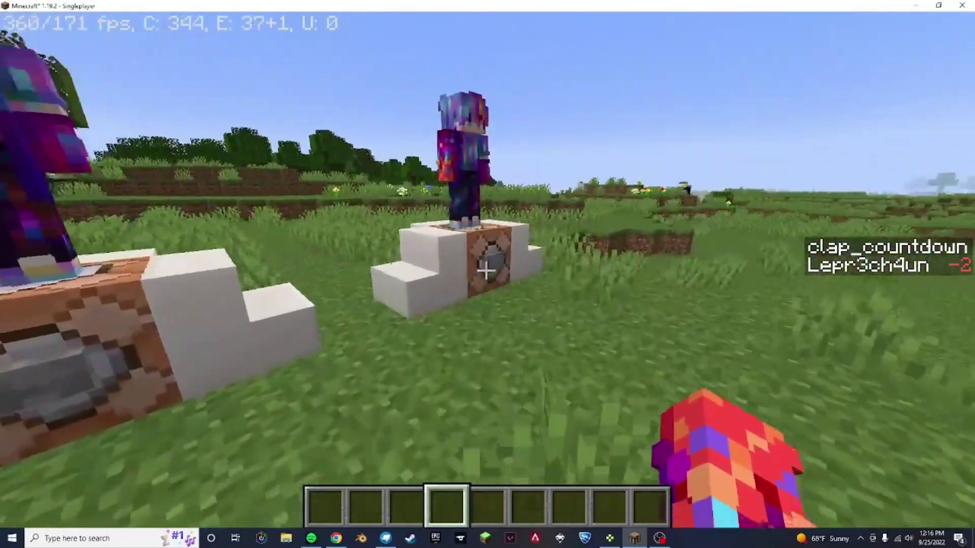
pyautogui.rightClick(486, 271)
pyautogui.press('s')
pyautogui.press('w')
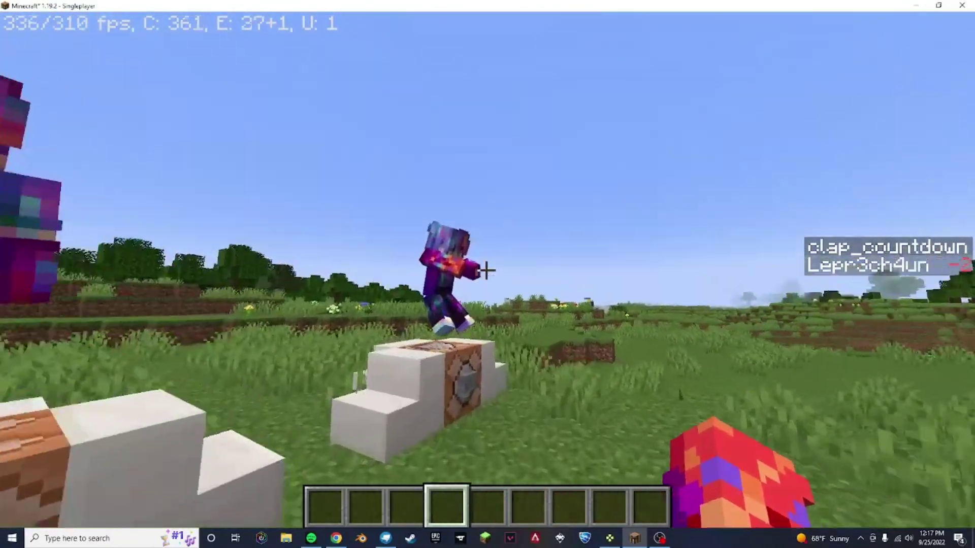
pyautogui.press('s')
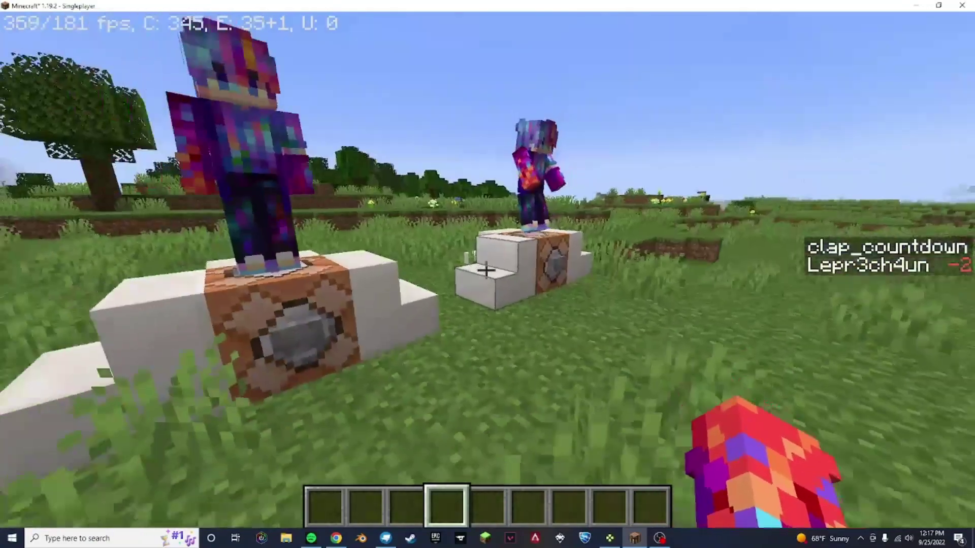
# Watch the third pedestal's player model animation and look back at the first two pedestals.
pyautogui.press('s')
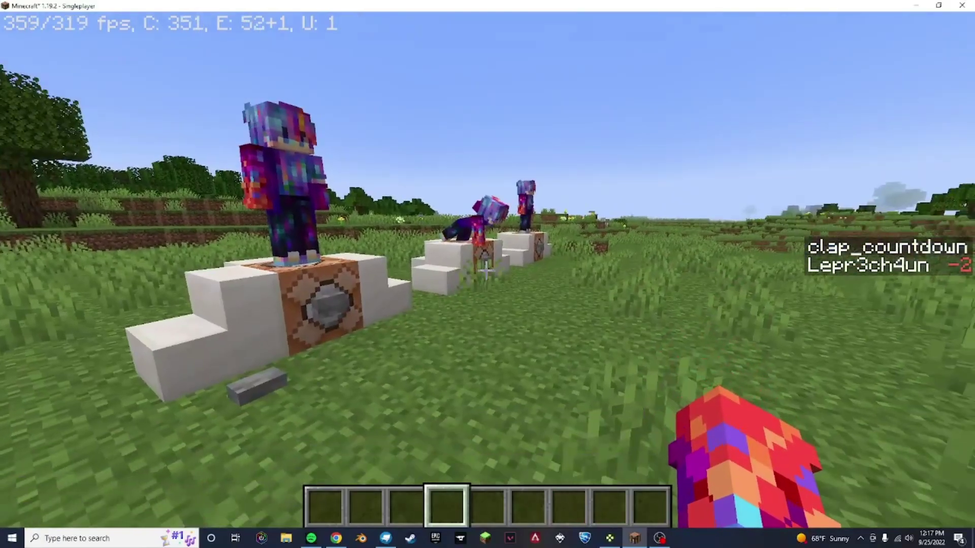
pyautogui.press('w')
pyautogui.press('a')
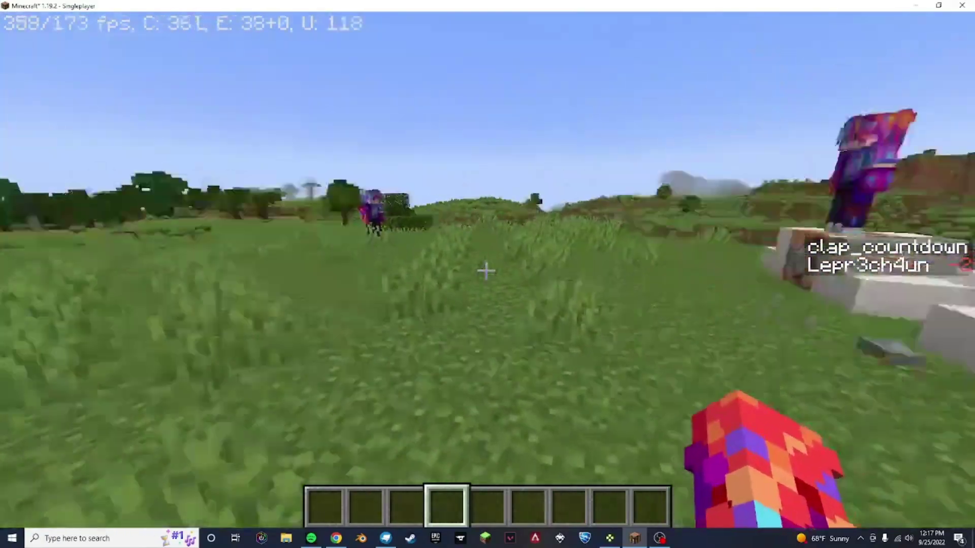
pyautogui.press('s')
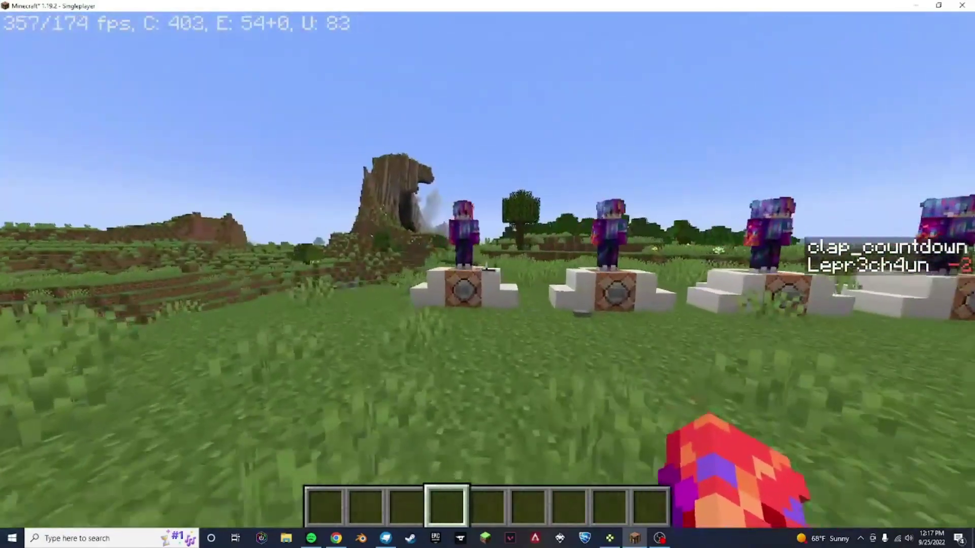
pyautogui.press('w')
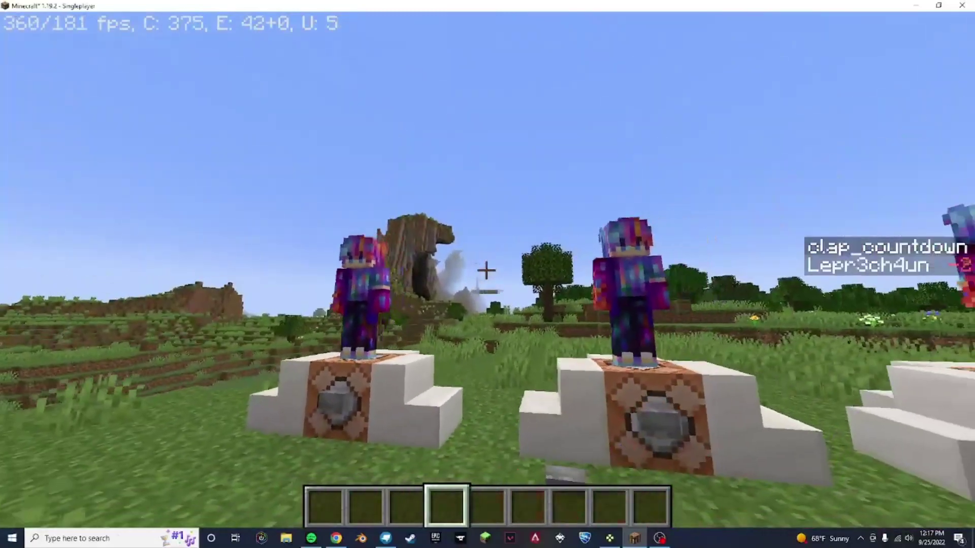